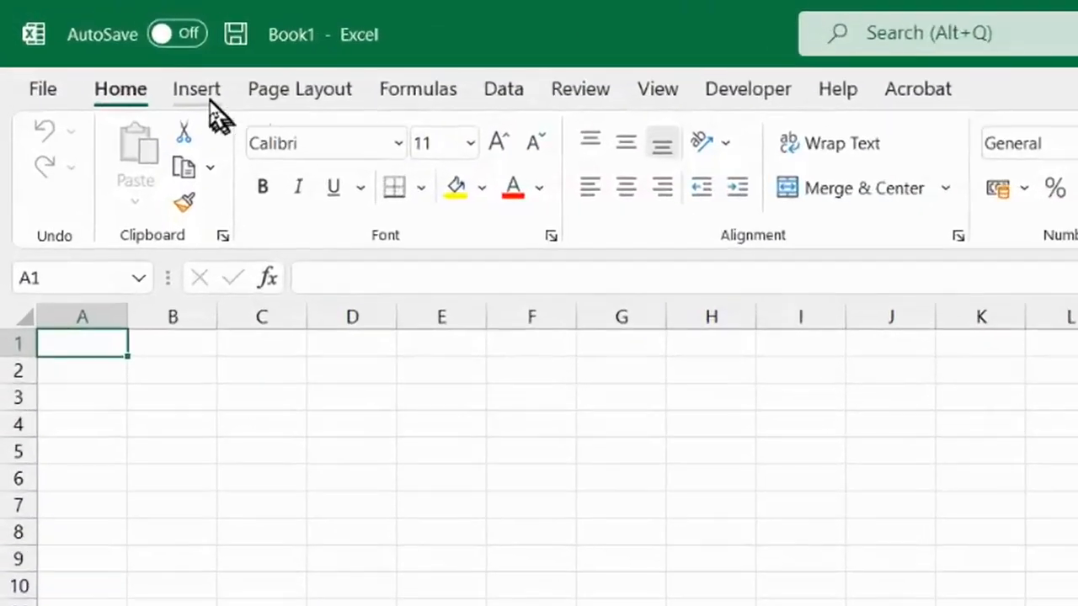
{"action": "left_click", "coordinate": [210, 98]}
{"action": "left_click", "coordinate": [282, 101]}
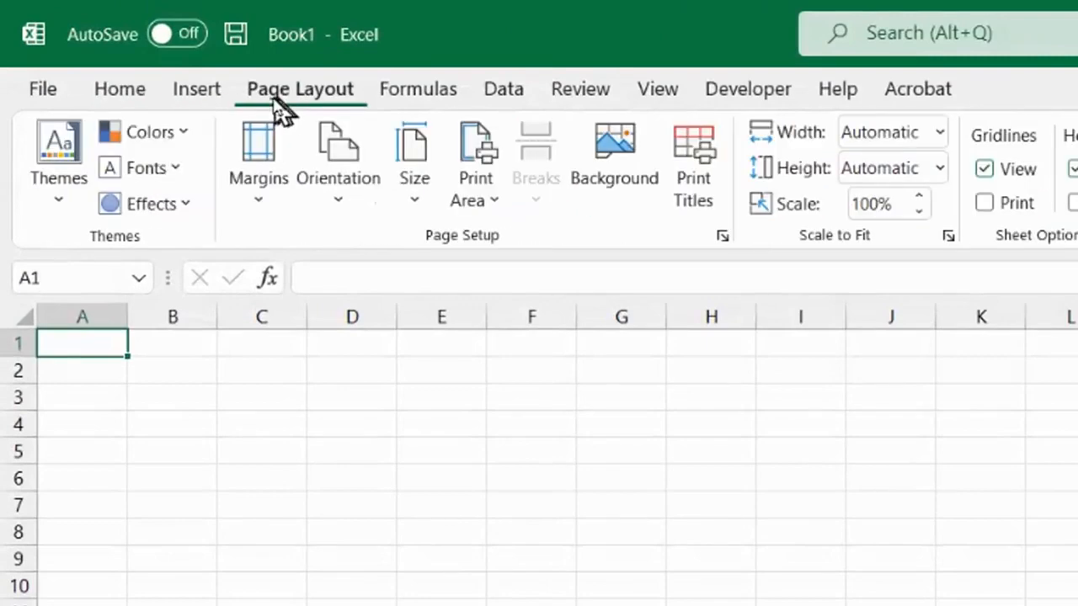
{"action": "left_click", "coordinate": [149, 98]}
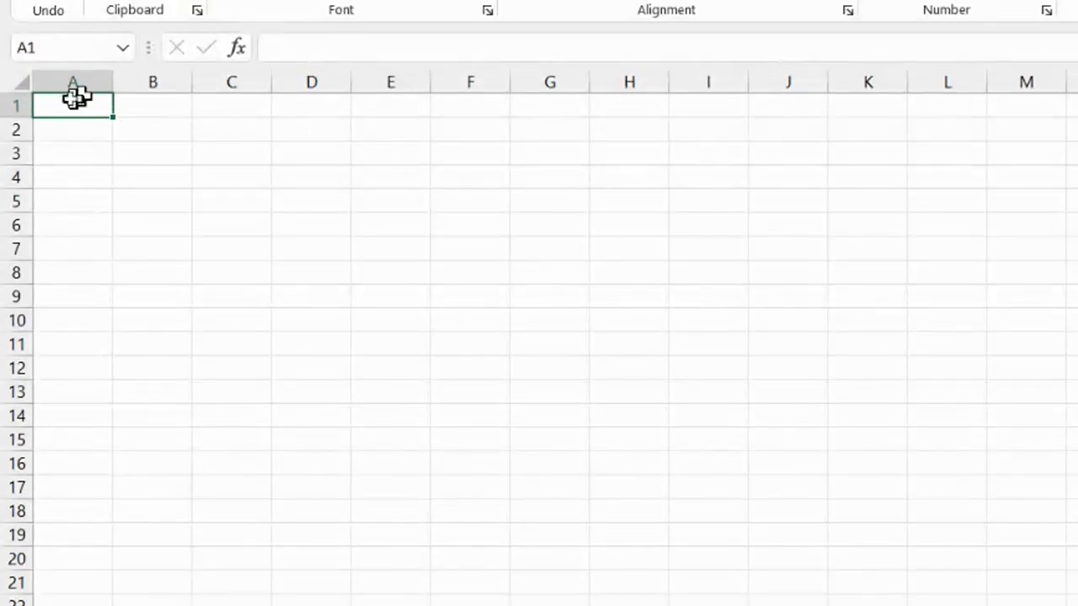
{"action": "left_click", "coordinate": [148, 108]}
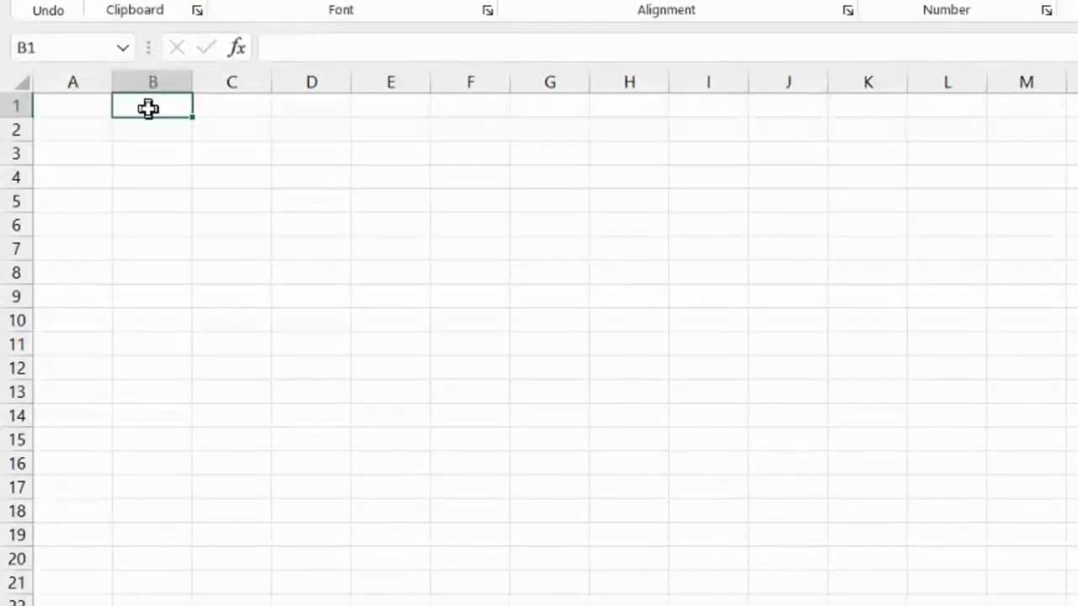
{"action": "left_click", "coordinate": [211, 108]}
{"action": "left_click", "coordinate": [309, 106]}
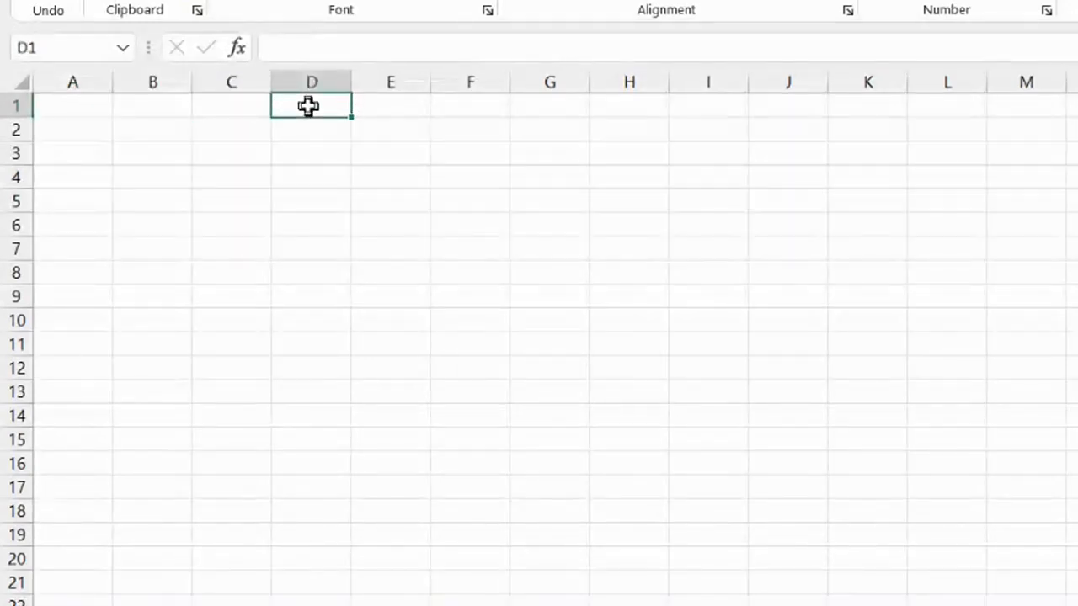
{"action": "left_click", "coordinate": [945, 396]}
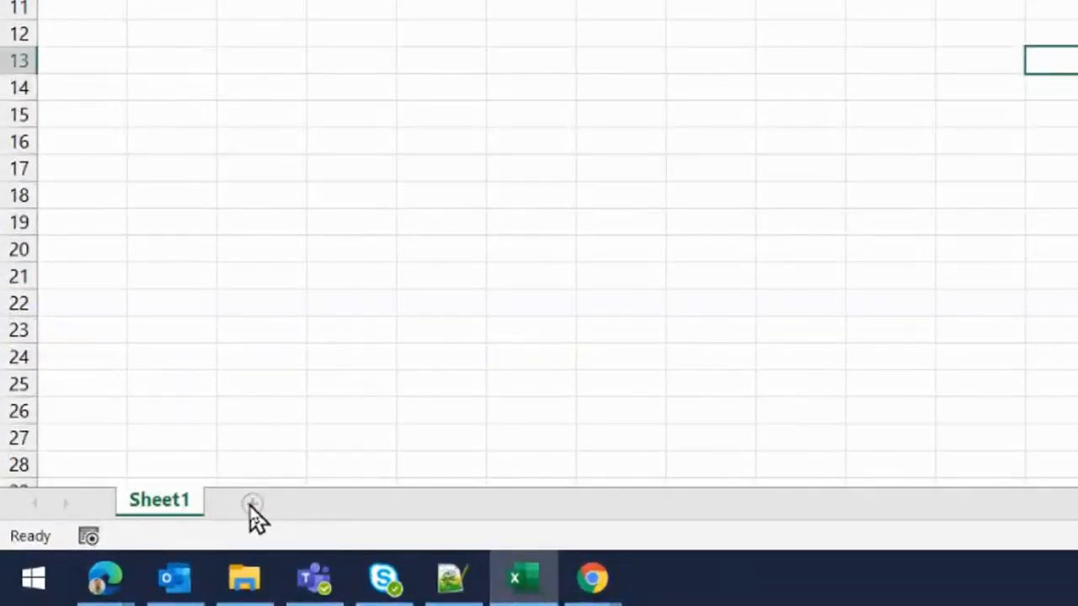
Add four new worksheets after Sheet1, up to Sheet5
{"action": "left_click", "coordinate": [253, 503]}
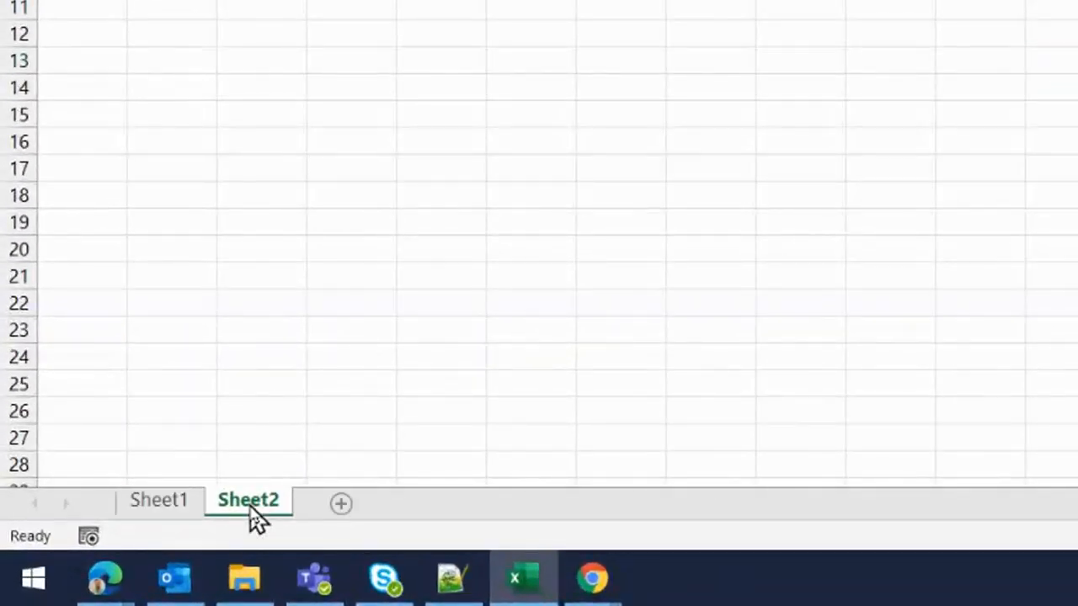
{"action": "left_click", "coordinate": [340, 504]}
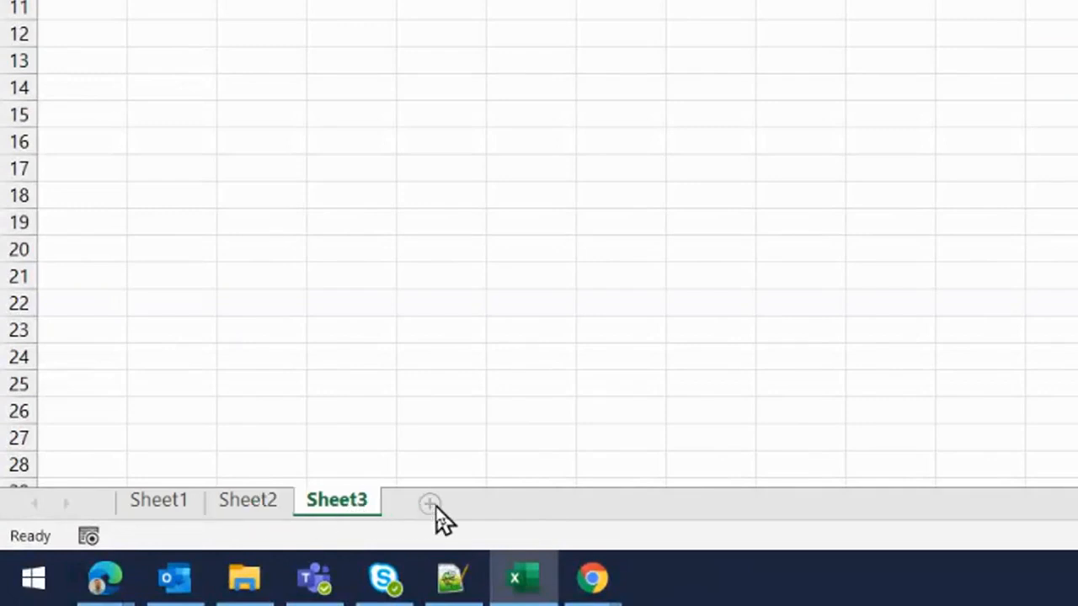
{"action": "left_click", "coordinate": [431, 506]}
{"action": "left_click", "coordinate": [518, 503]}
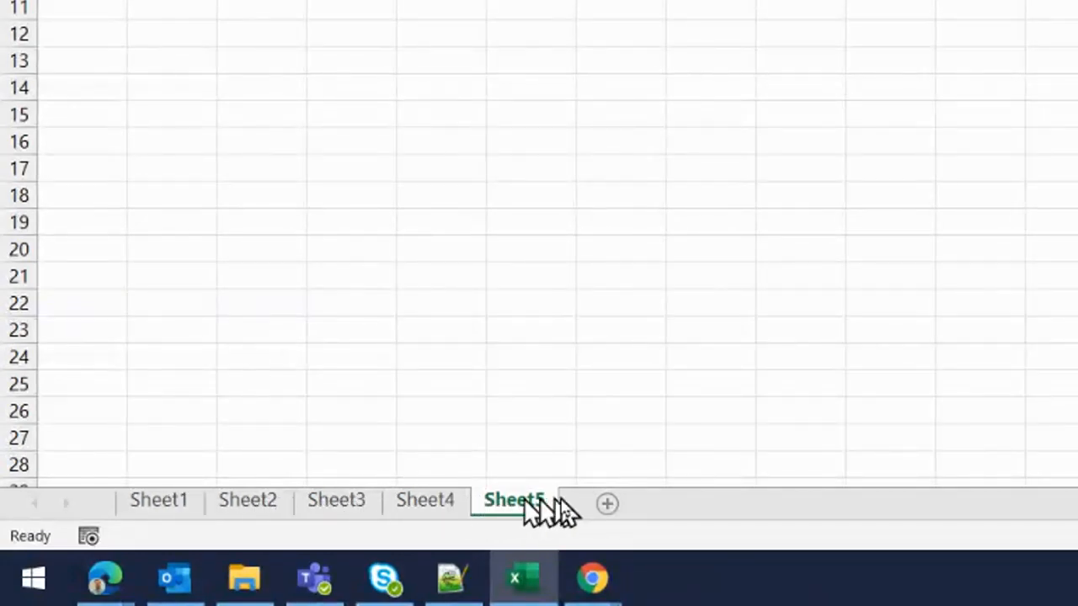
Color the Sheet1 tab red and switch to Sheet2 and Sheet3 to see it unselected
{"action": "right_click", "coordinate": [161, 508]}
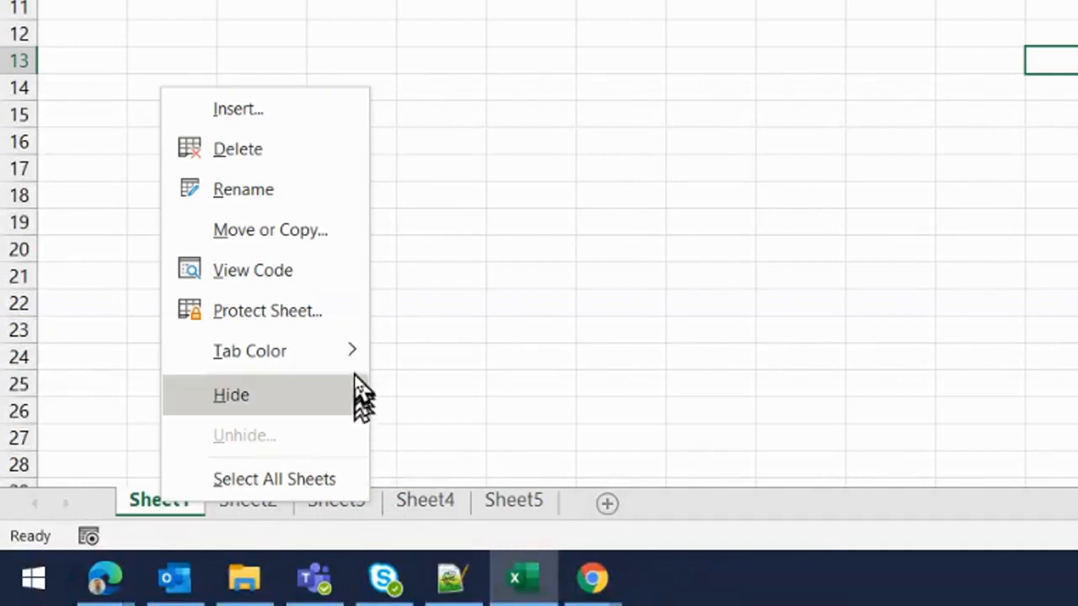
{"action": "mouse_move", "coordinate": [352, 362]}
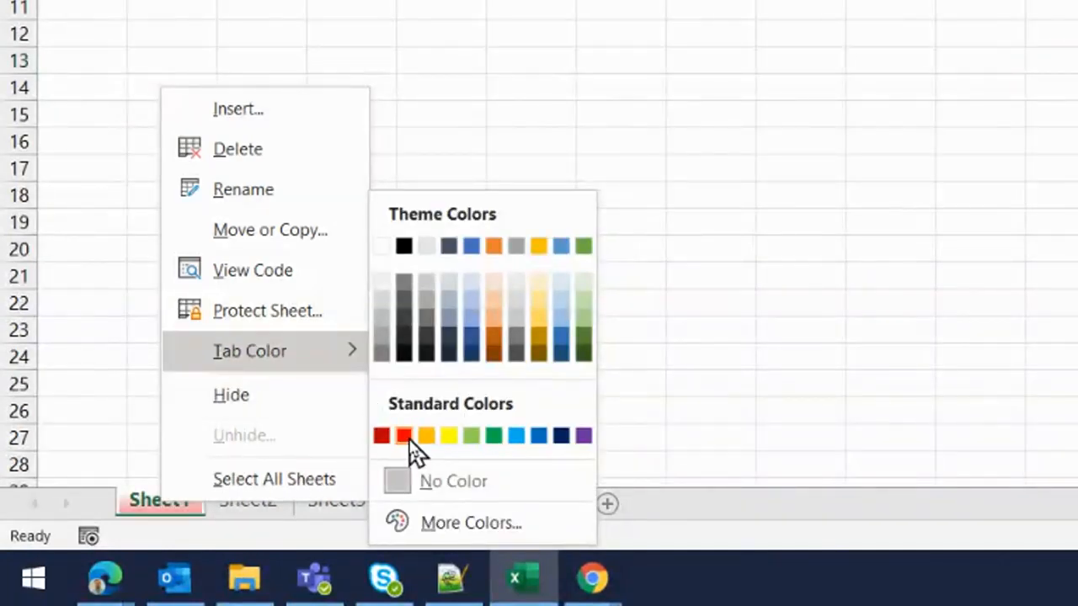
{"action": "left_click", "coordinate": [406, 436]}
{"action": "left_click", "coordinate": [248, 510]}
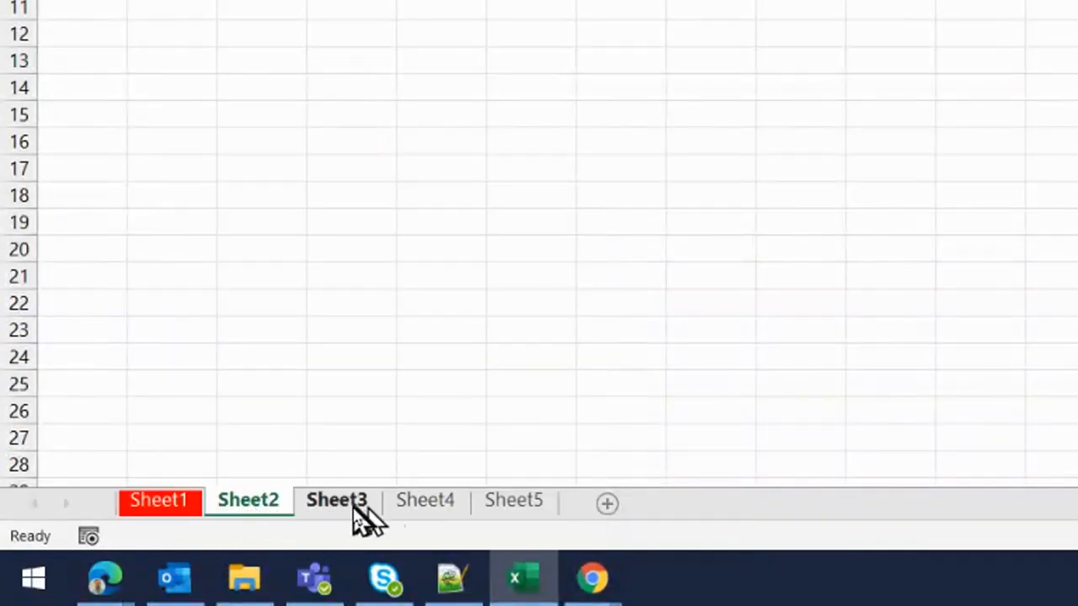
{"action": "left_click", "coordinate": [346, 506]}
Rename the Sheet1 worksheet to Invoice
{"action": "left_click", "coordinate": [175, 510]}
{"action": "right_click", "coordinate": [175, 507]}
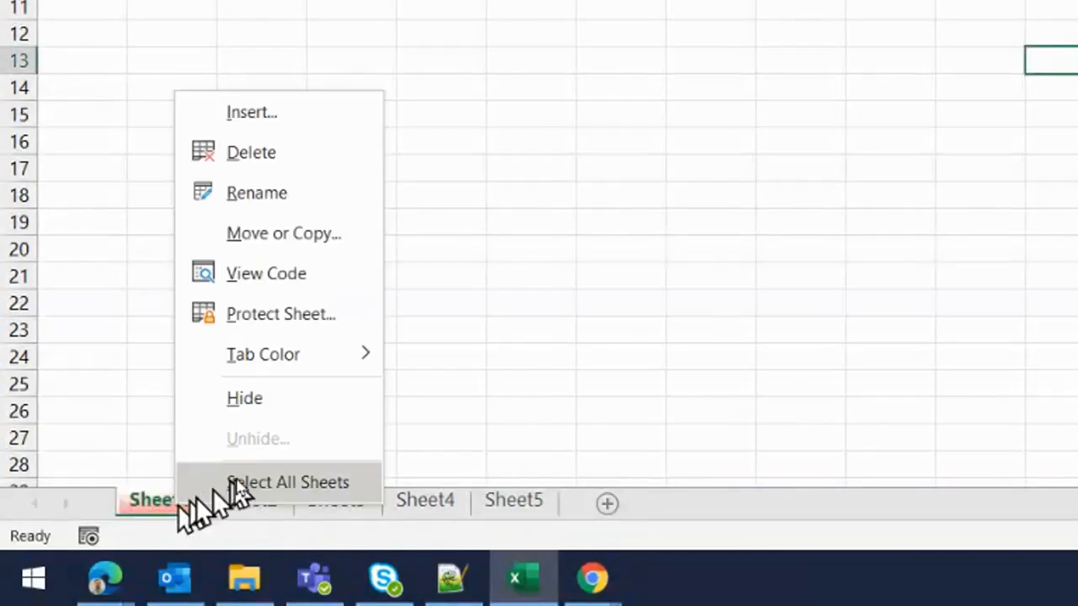
{"action": "left_click", "coordinate": [333, 197]}
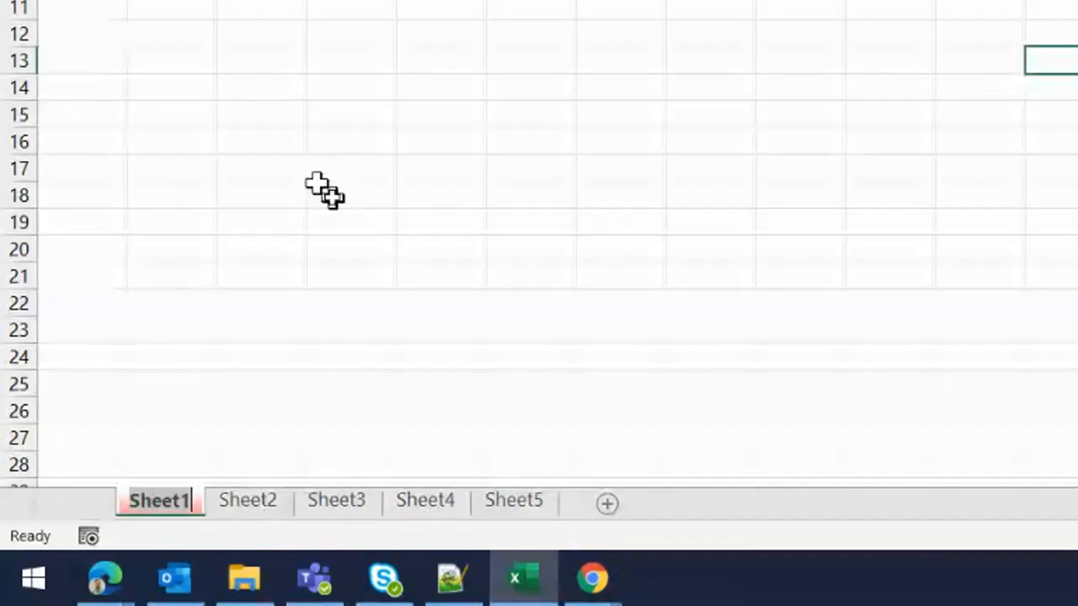
{"action": "type", "text": "In"}
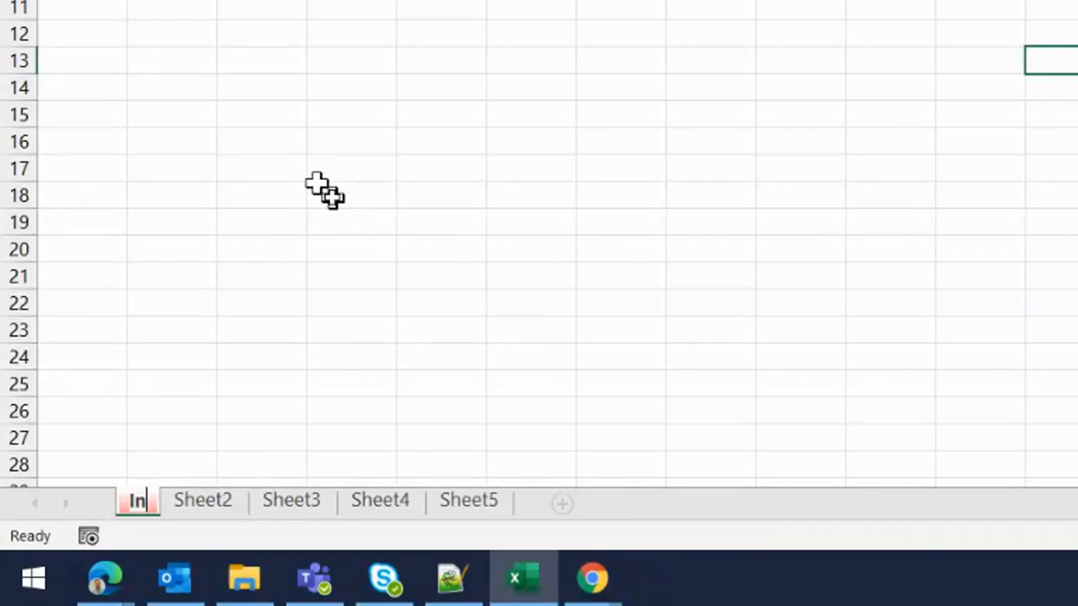
{"action": "type", "text": "voice"}
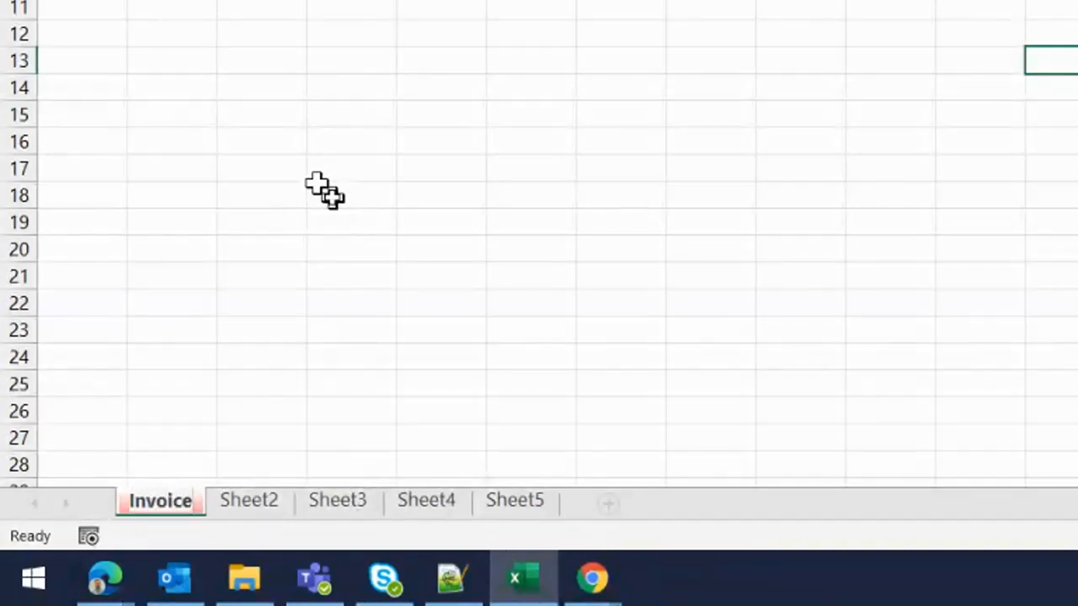
{"action": "key", "text": "Return"}
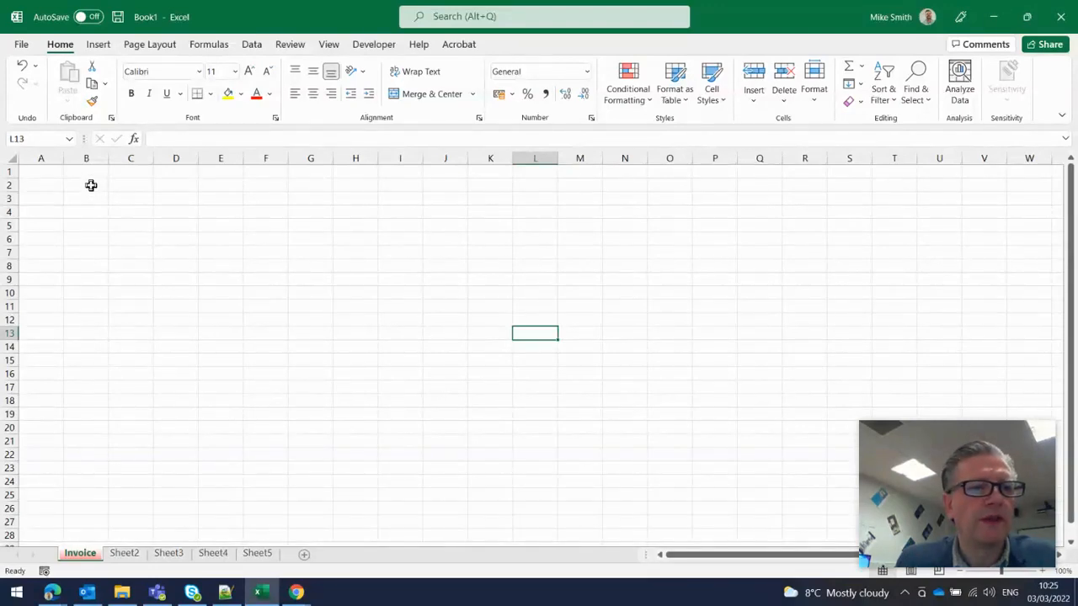
Apply All Borders to the cell range B2:E9 on the Invoice sheet
{"action": "left_click_drag", "start_coordinate": [91, 185], "coordinate": [209, 278]}
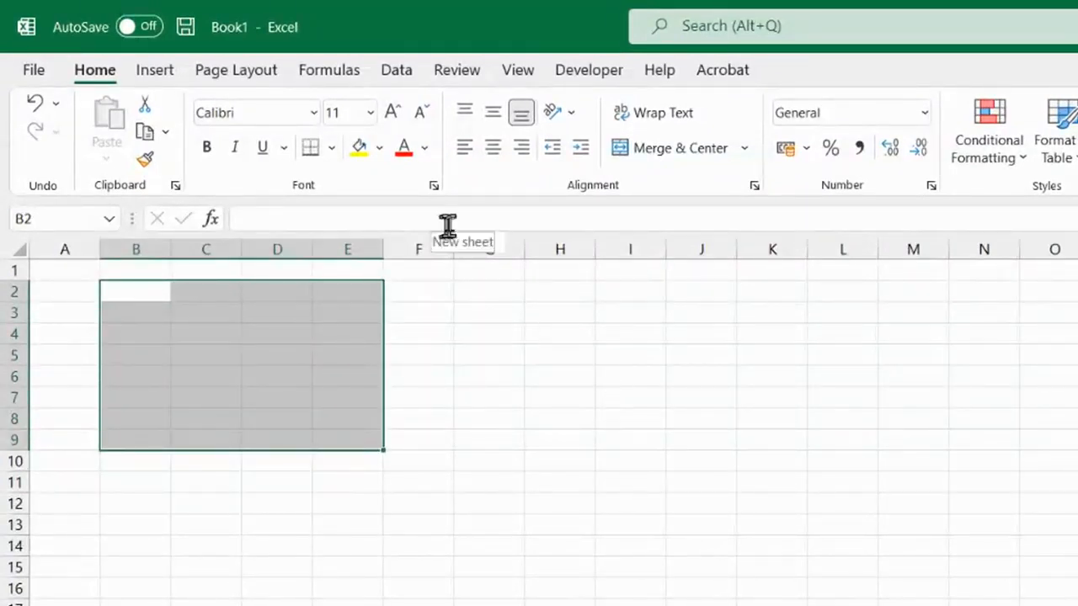
{"action": "left_click", "coordinate": [331, 149]}
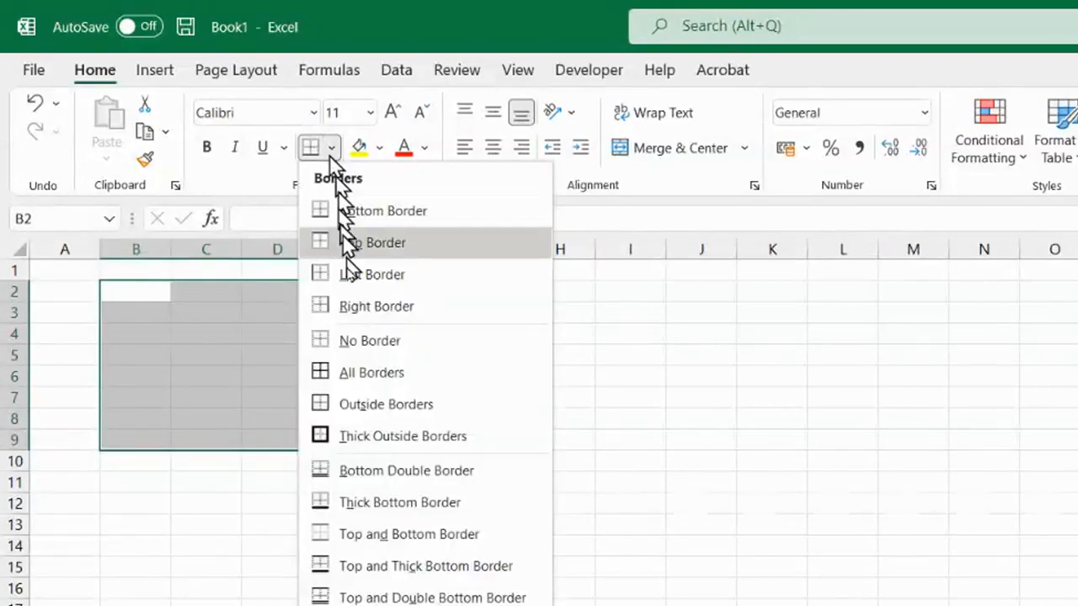
{"action": "left_click", "coordinate": [607, 463]}
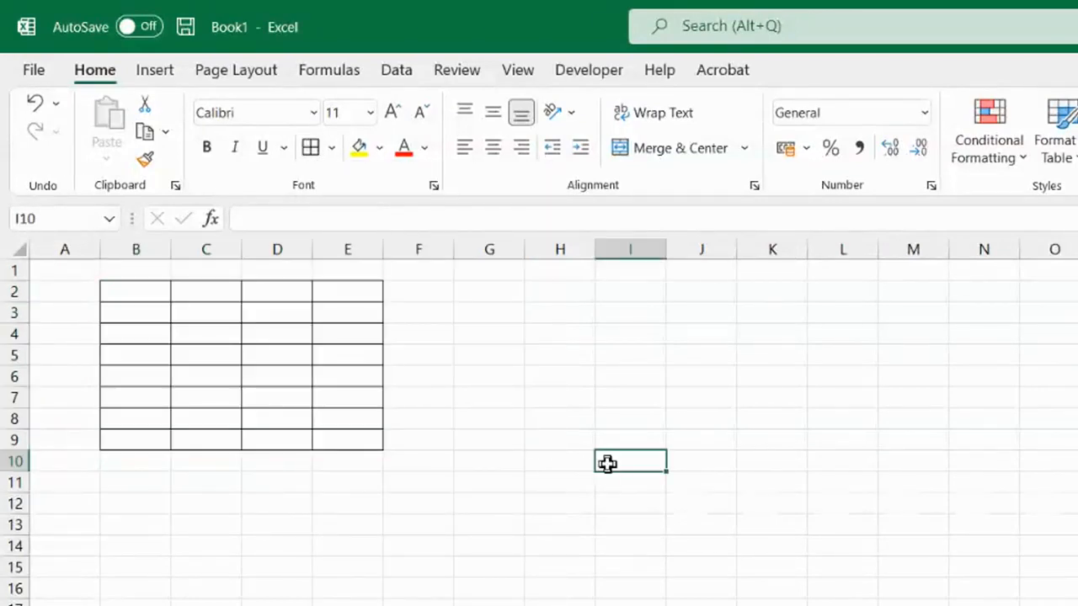
Fill the bottom row of the bordered table, B9:E9, with the light grey theme color
{"action": "left_click_drag", "start_coordinate": [159, 435], "coordinate": [371, 435]}
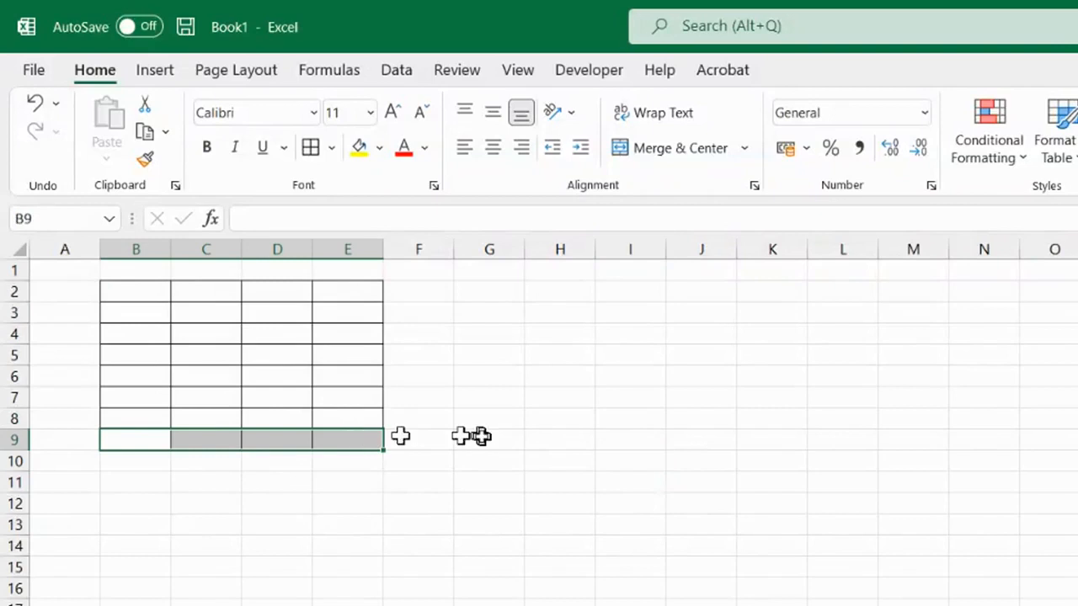
{"action": "left_click", "coordinate": [380, 148]}
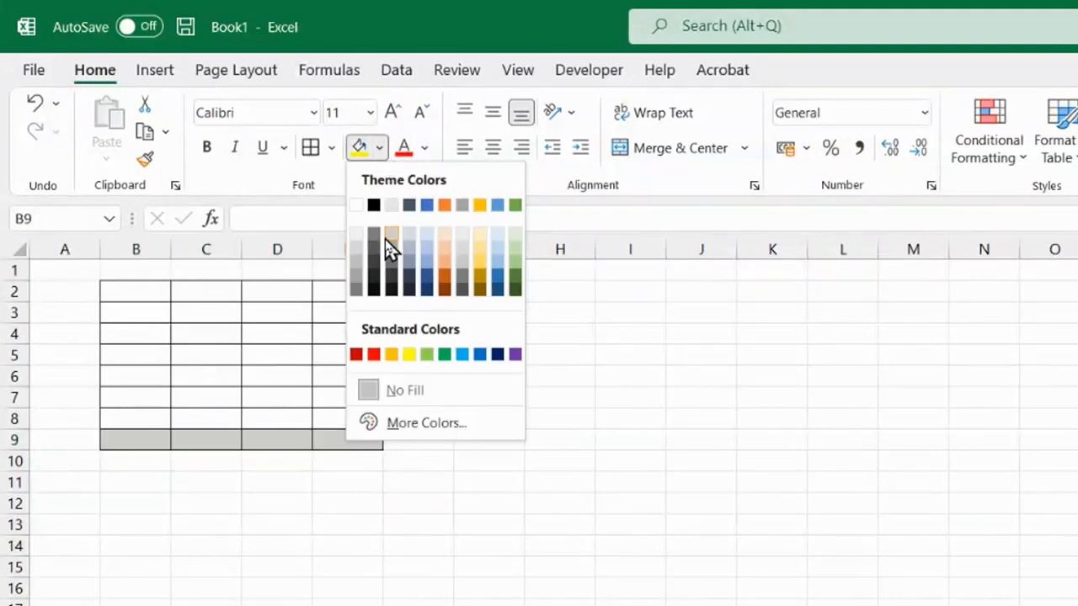
{"action": "left_click", "coordinate": [392, 206]}
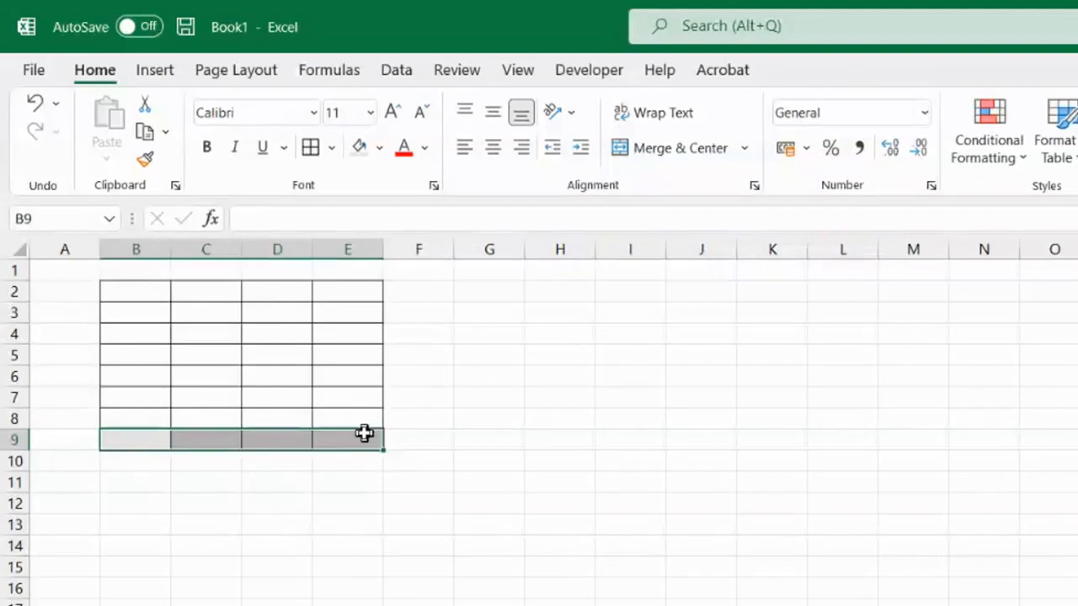
{"action": "left_click", "coordinate": [361, 437]}
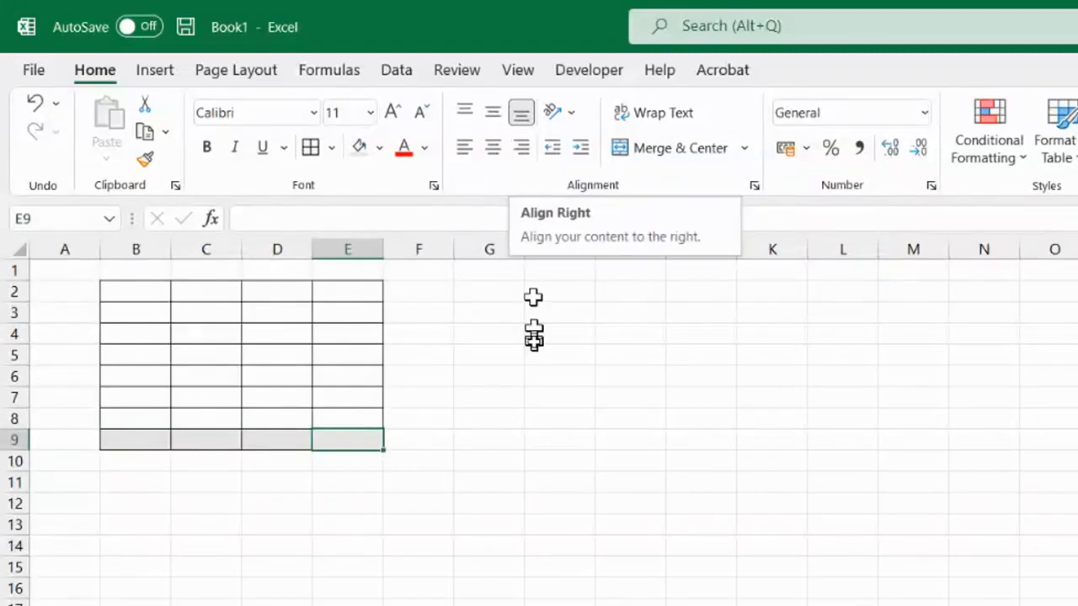
Enter the label Item in cell H2 and the number 9 in cell I2
{"action": "left_click", "coordinate": [562, 291]}
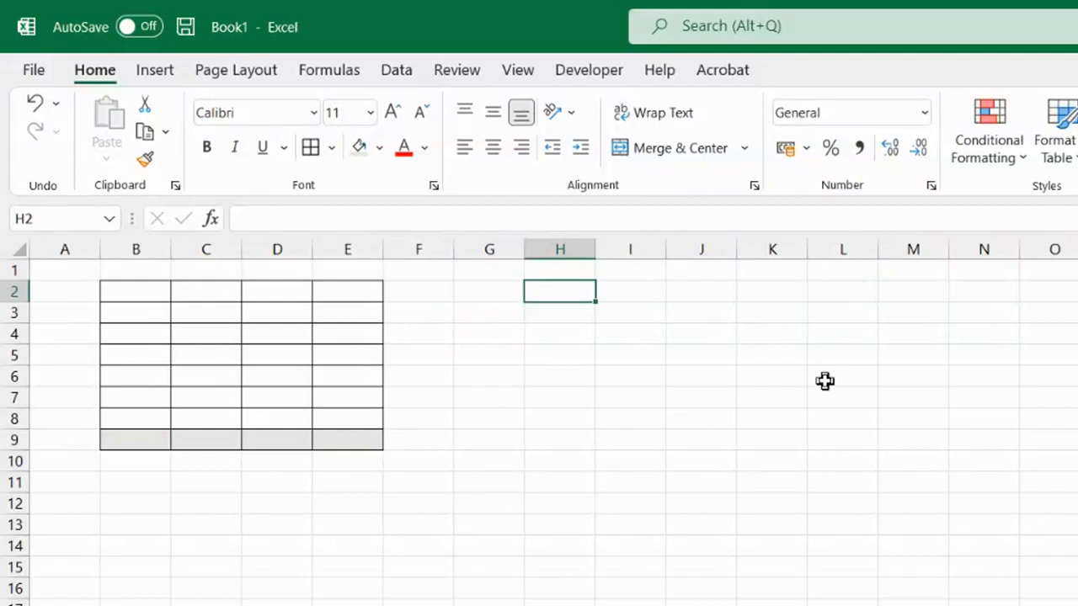
{"action": "type", "text": "Item"}
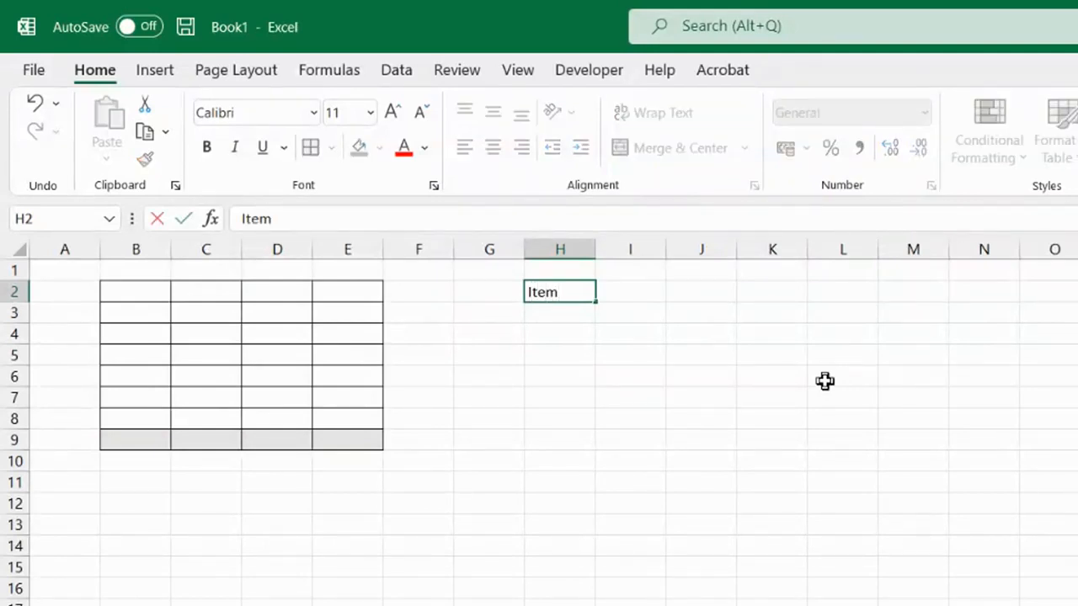
{"action": "left_click", "coordinate": [629, 292]}
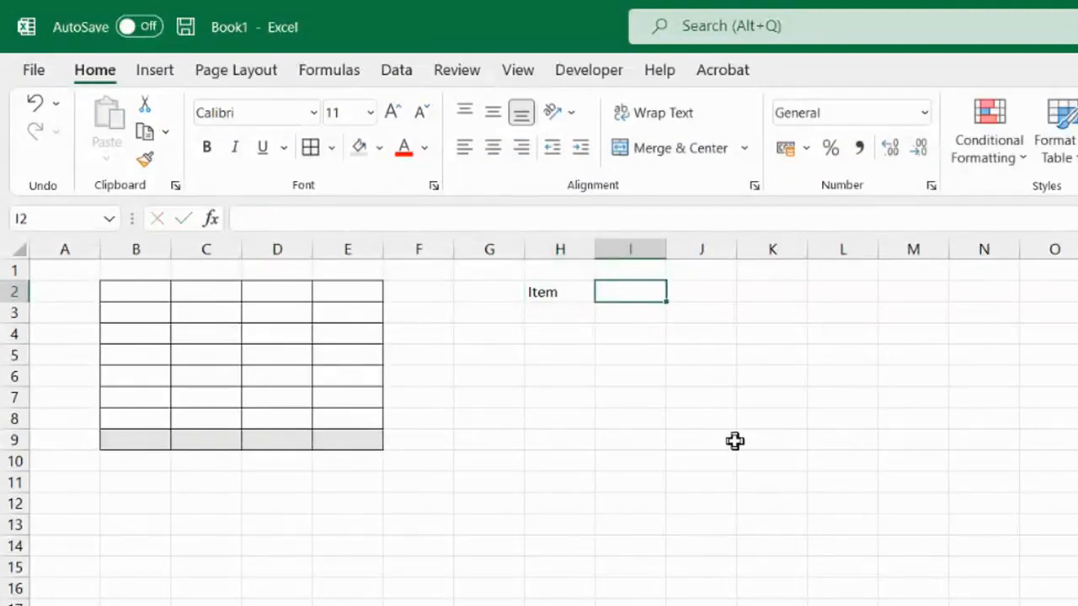
{"action": "type", "text": "9"}
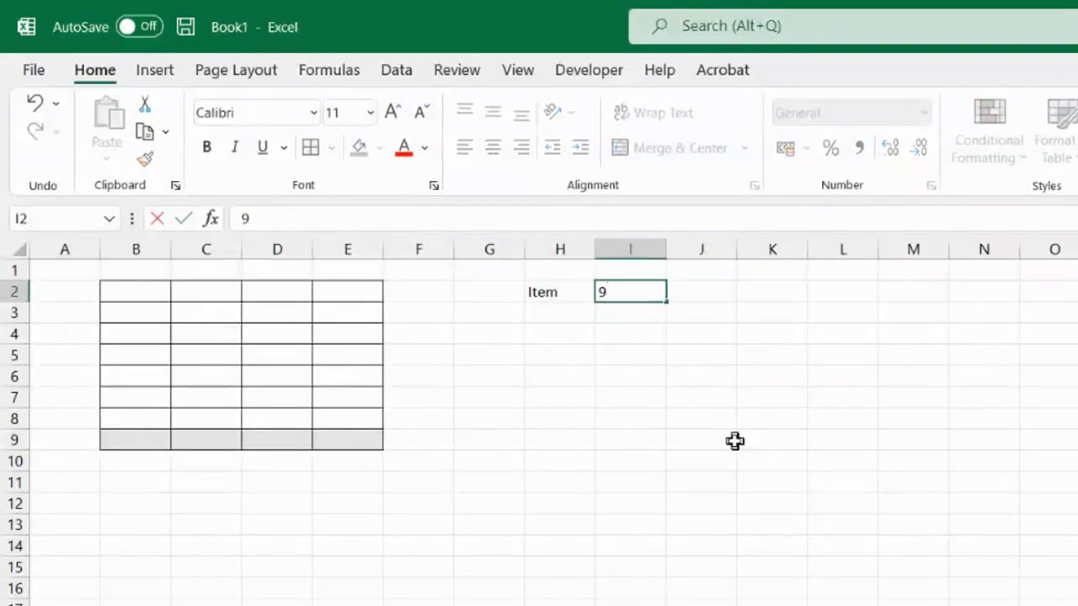
{"action": "key", "text": "Return"}
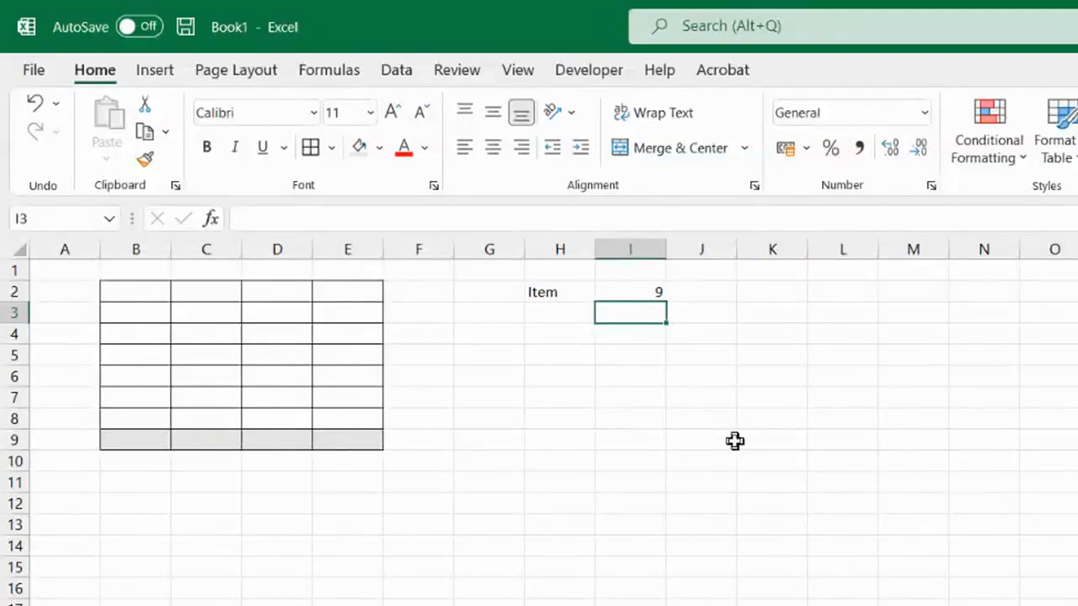
Try left alignment on the number in cell I2 and set it to right alignment
{"action": "left_click", "coordinate": [643, 294]}
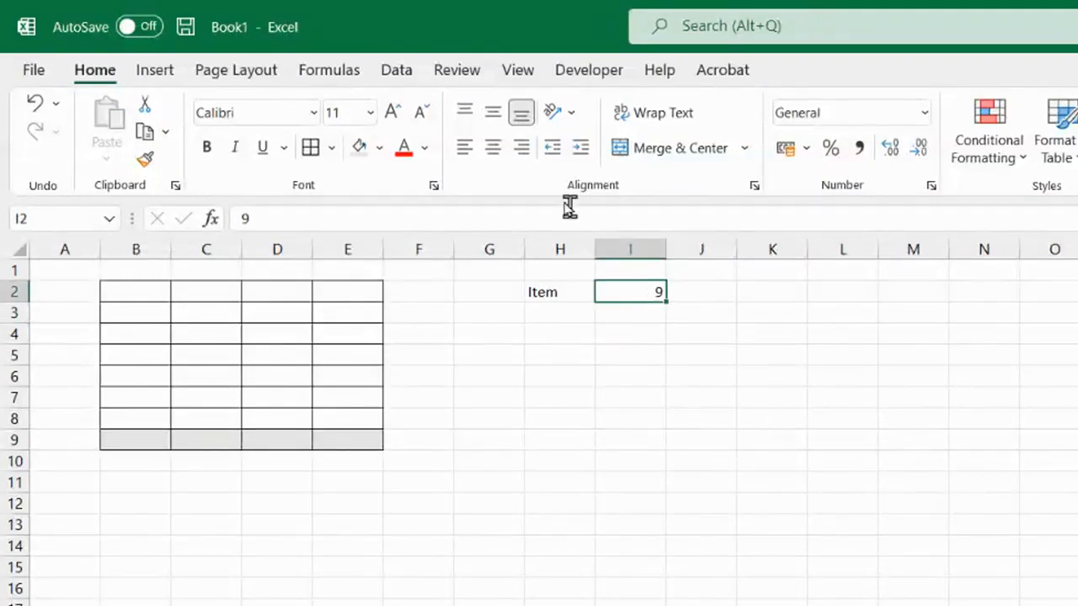
{"action": "left_click", "coordinate": [466, 150]}
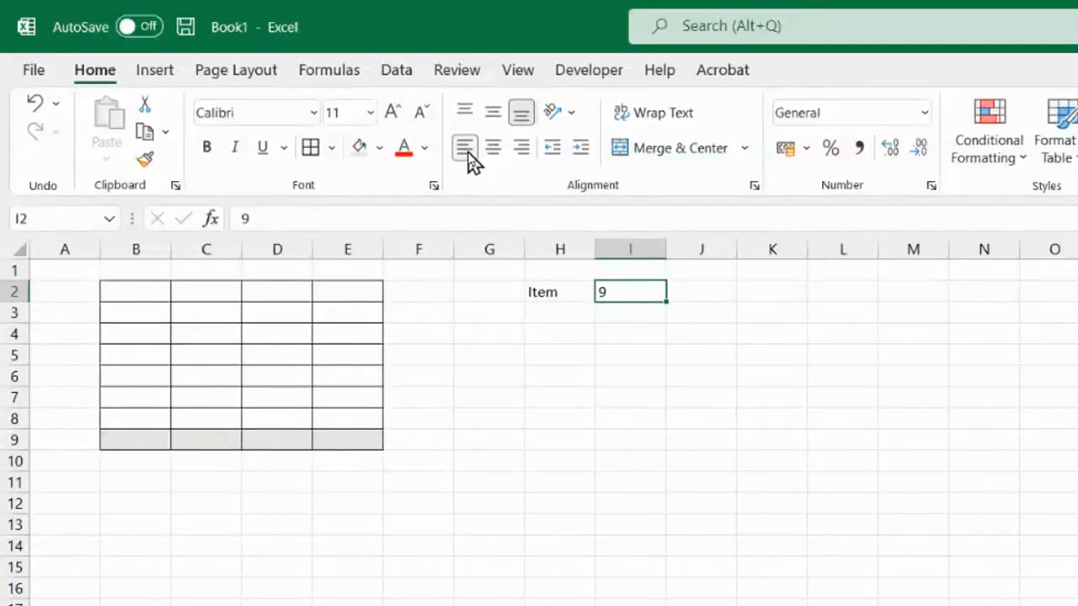
{"action": "left_click", "coordinate": [523, 148]}
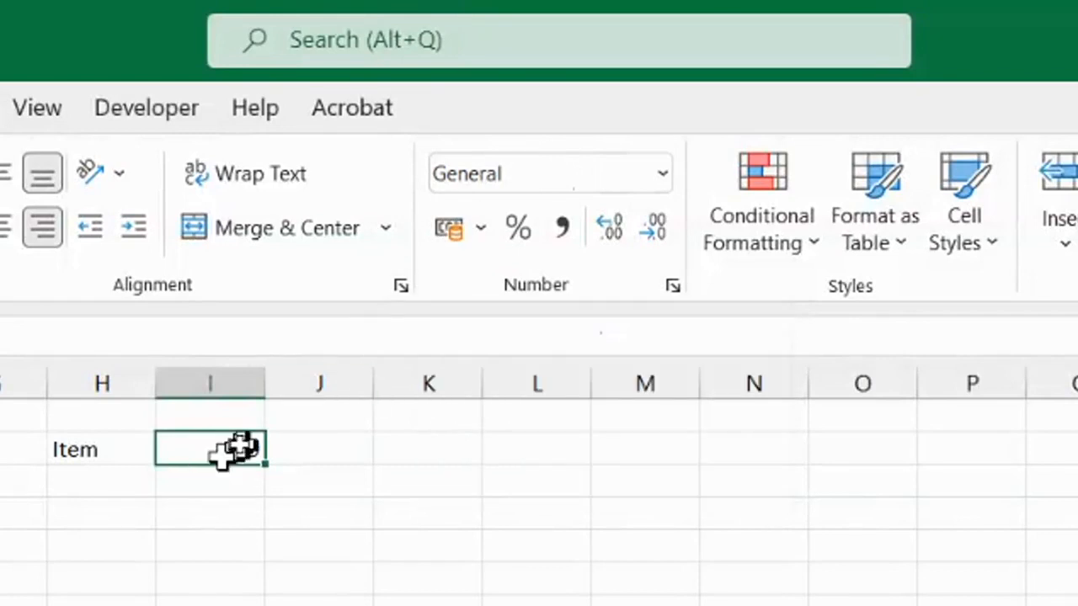
Format cell I2 as Currency and look through the rest of the available number formats
{"action": "left_click", "coordinate": [663, 174]}
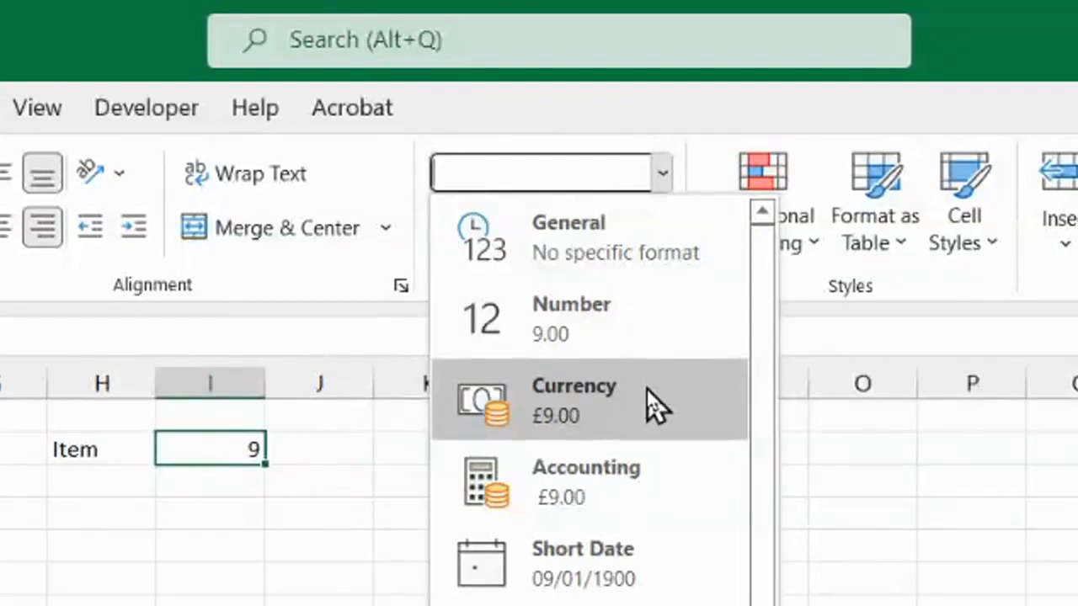
{"action": "left_click", "coordinate": [646, 389]}
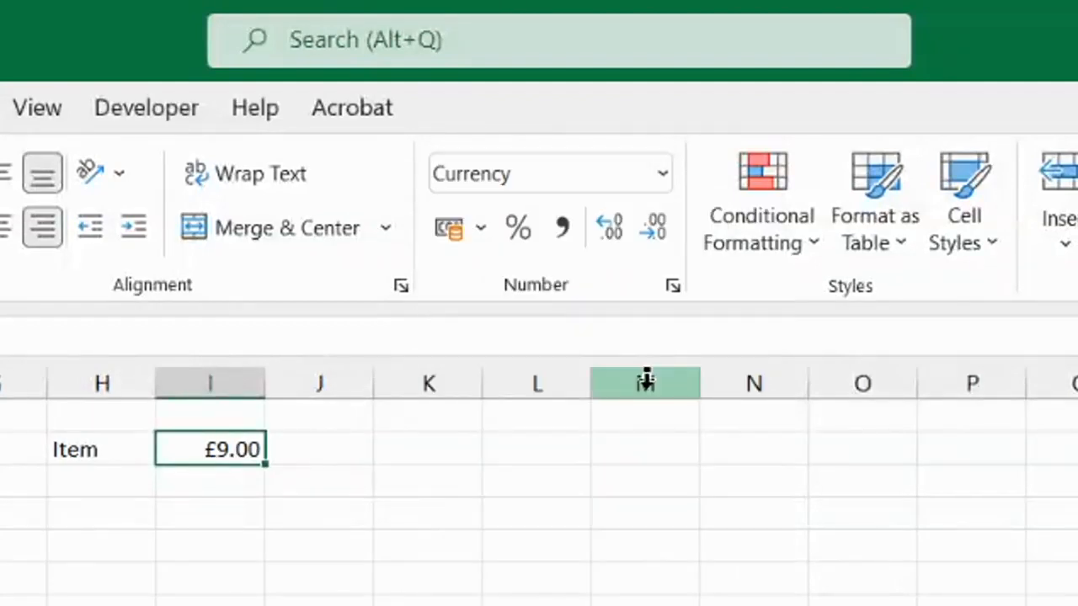
{"action": "left_click", "coordinate": [659, 171]}
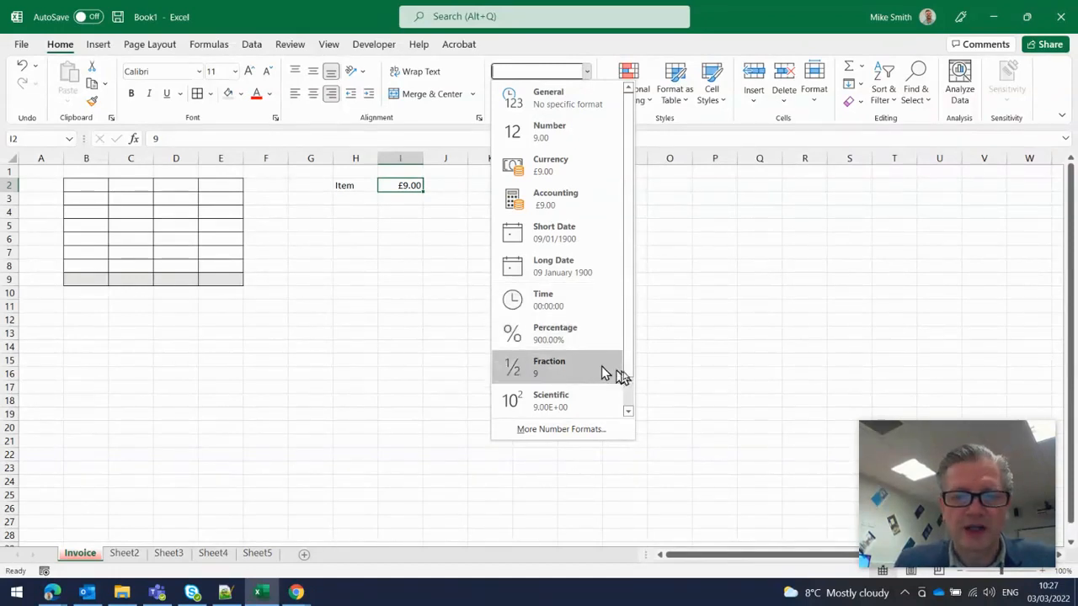
{"action": "left_click", "coordinate": [628, 411]}
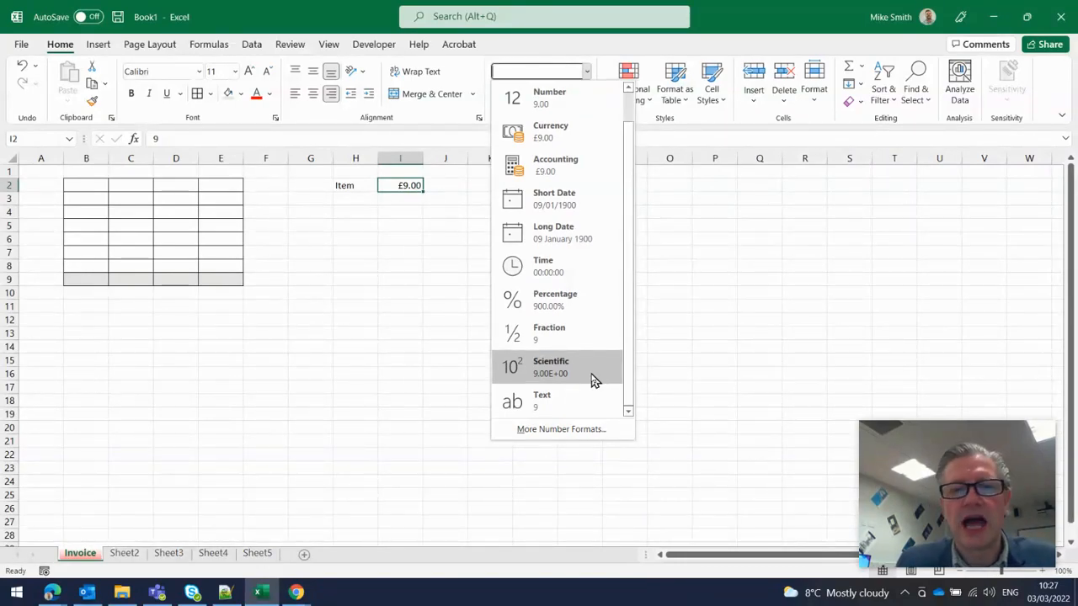
Enter the label Item in cell H3 and the number 10.00 in cell I3
{"action": "left_click", "coordinate": [411, 297]}
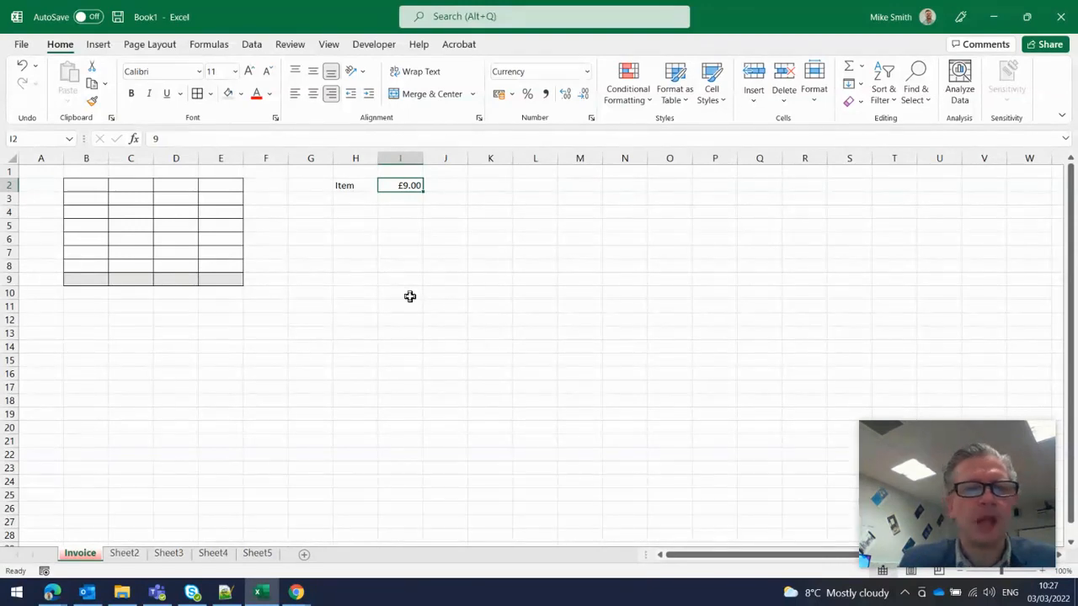
{"action": "left_click", "coordinate": [371, 223]}
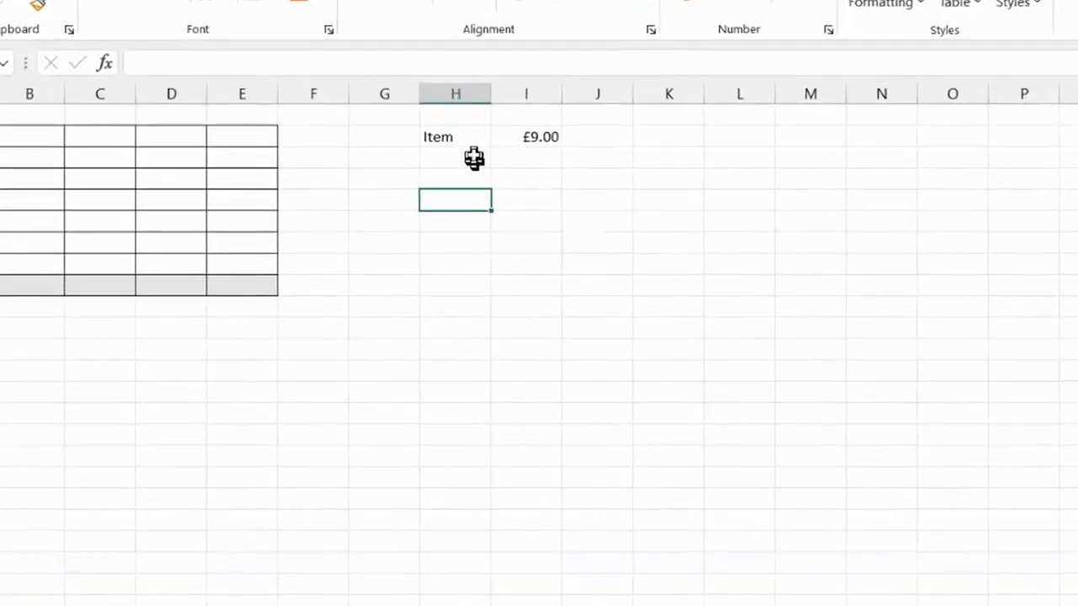
{"action": "left_click", "coordinate": [473, 160]}
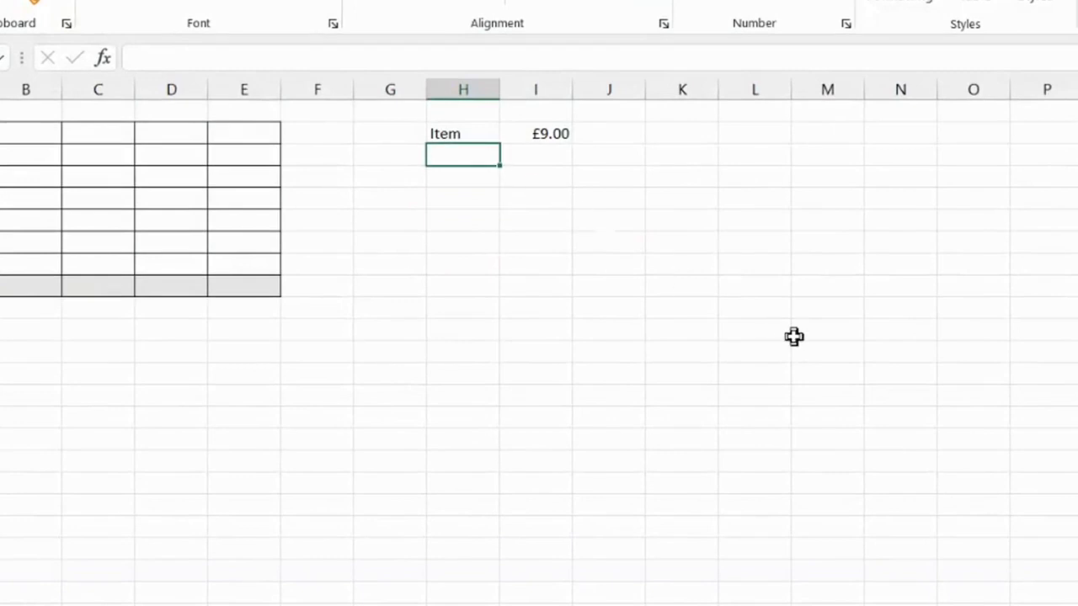
{"action": "type", "text": "Item"}
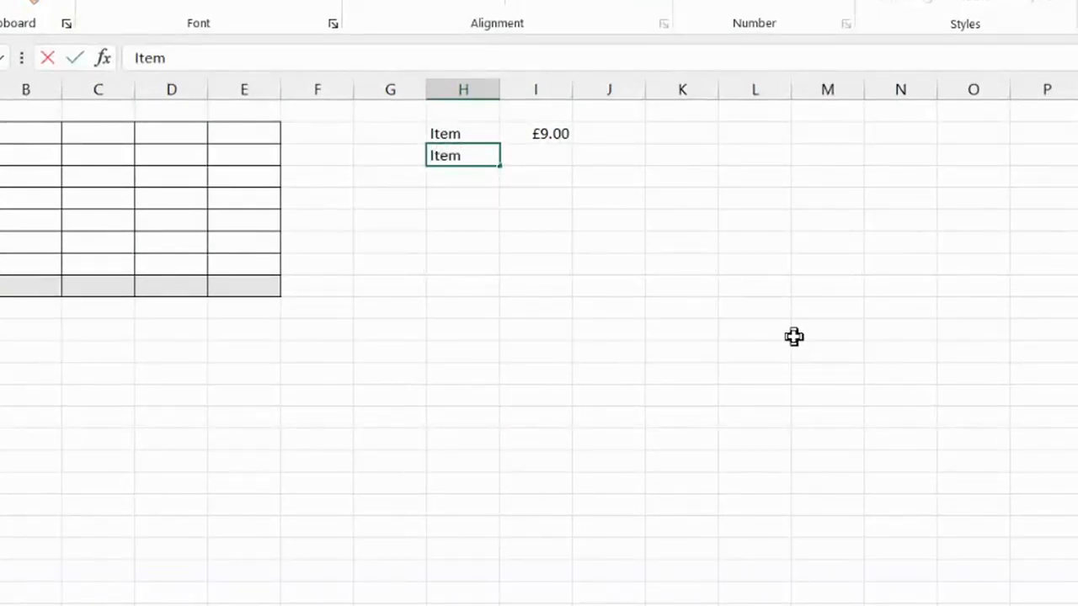
{"action": "key", "text": "Tab"}
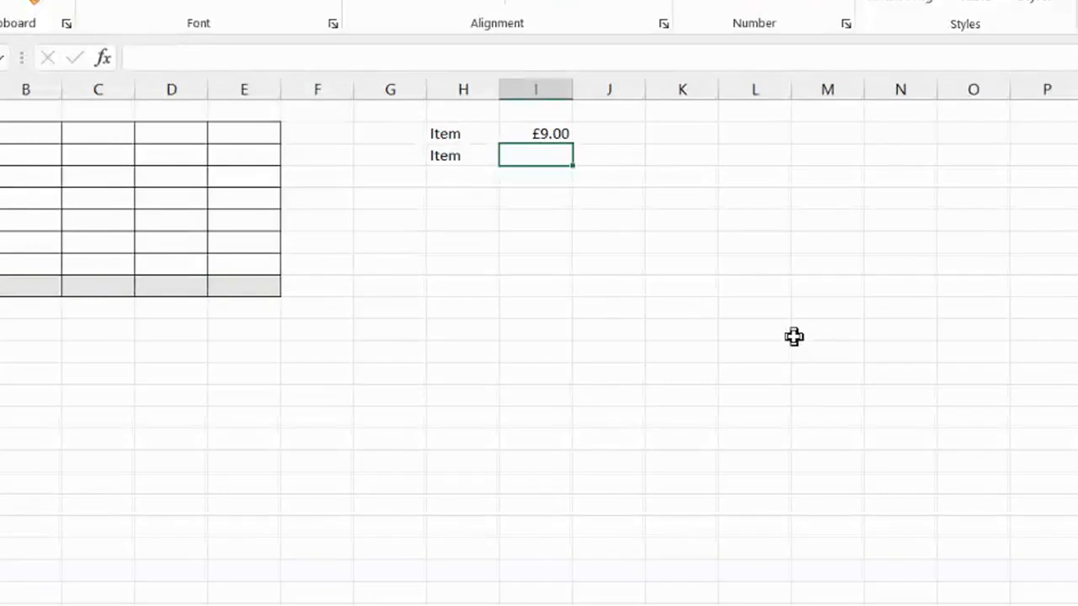
{"action": "type", "text": "10.00"}
{"action": "left_click", "coordinate": [794, 337]}
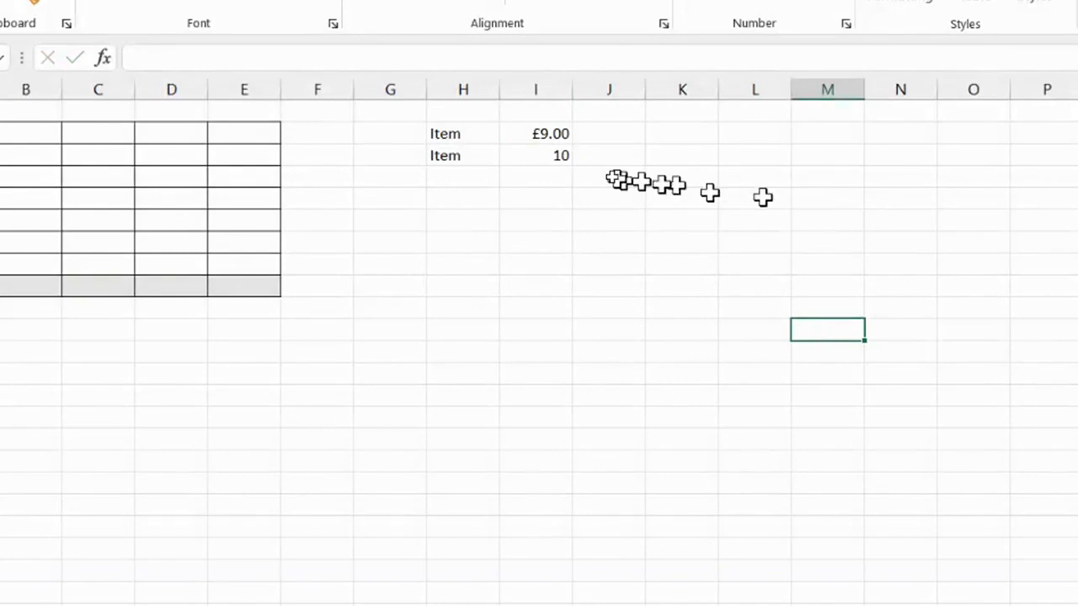
Format the number in cell I3 as Currency
{"action": "left_click", "coordinate": [547, 158]}
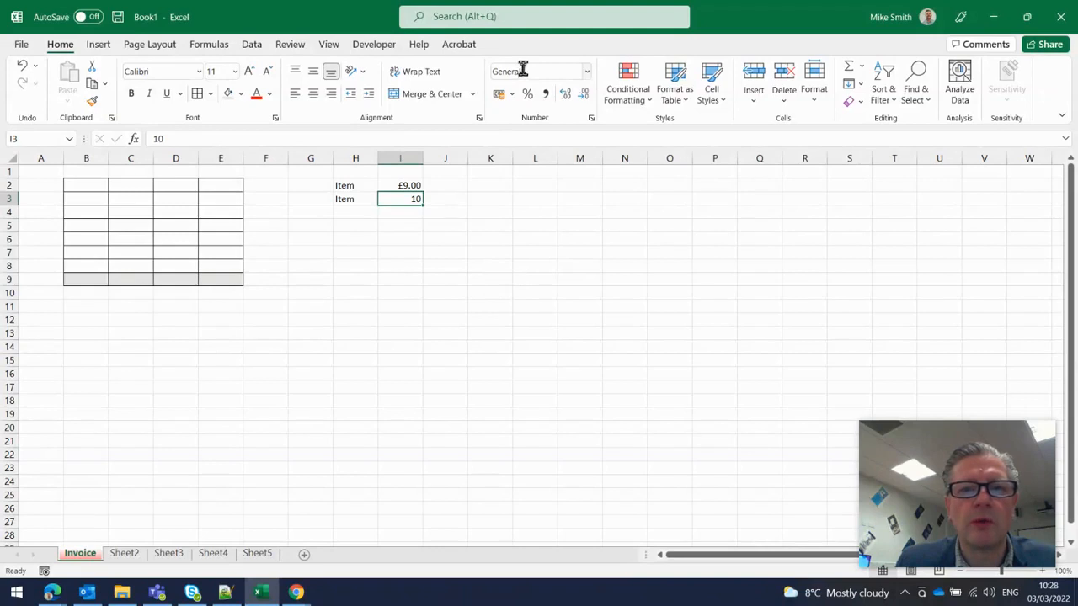
{"action": "left_click", "coordinate": [587, 71]}
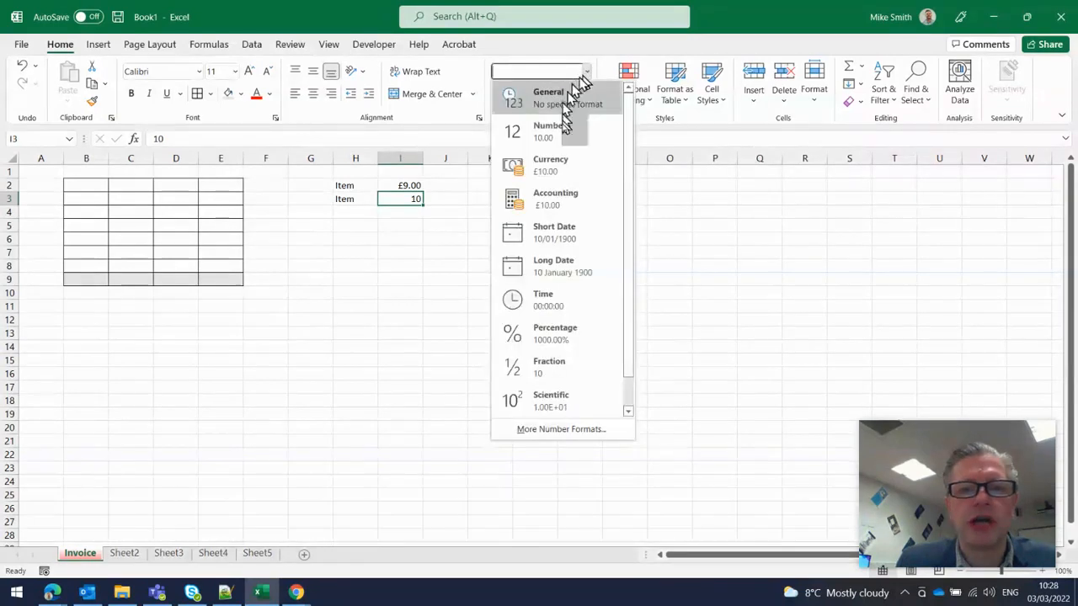
{"action": "left_click", "coordinate": [566, 166]}
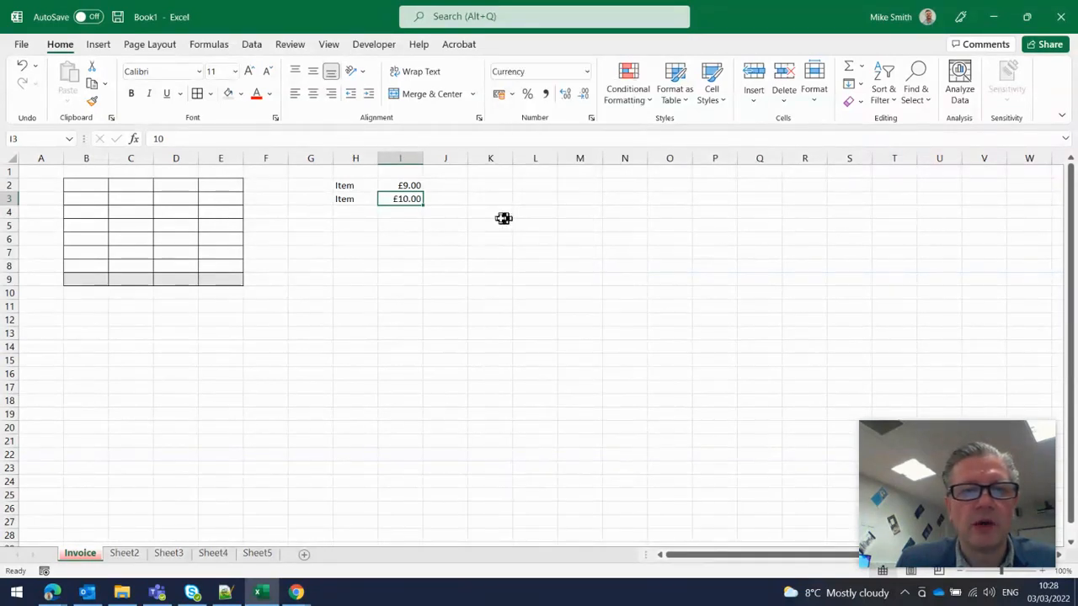
Select cells I4:I19 and look through the number formats available for the whole range without applying one
{"action": "left_click_drag", "start_coordinate": [410, 210], "coordinate": [404, 414]}
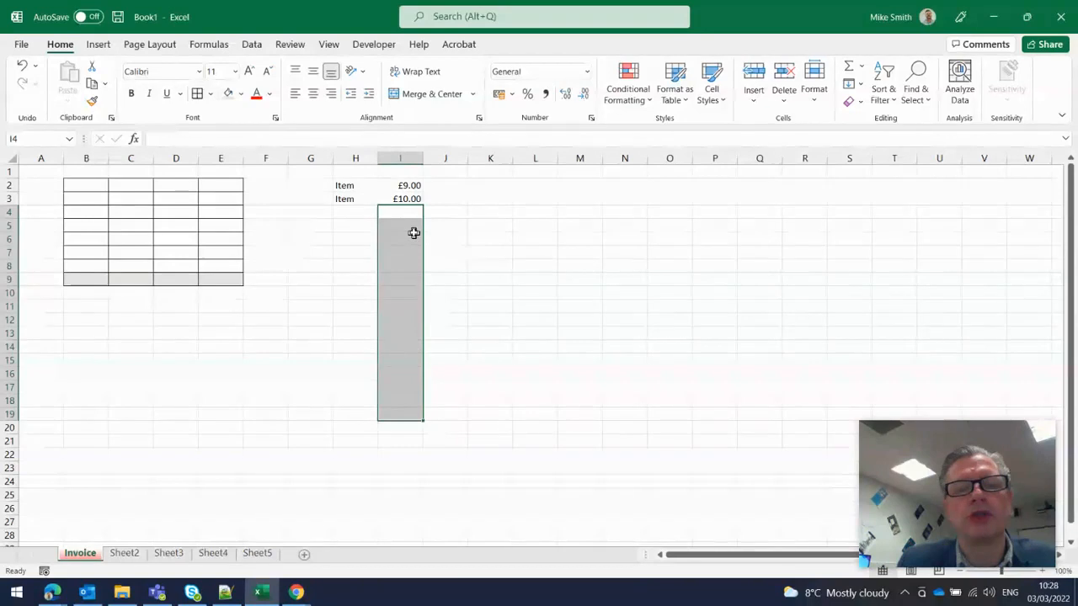
{"action": "left_click", "coordinate": [589, 74]}
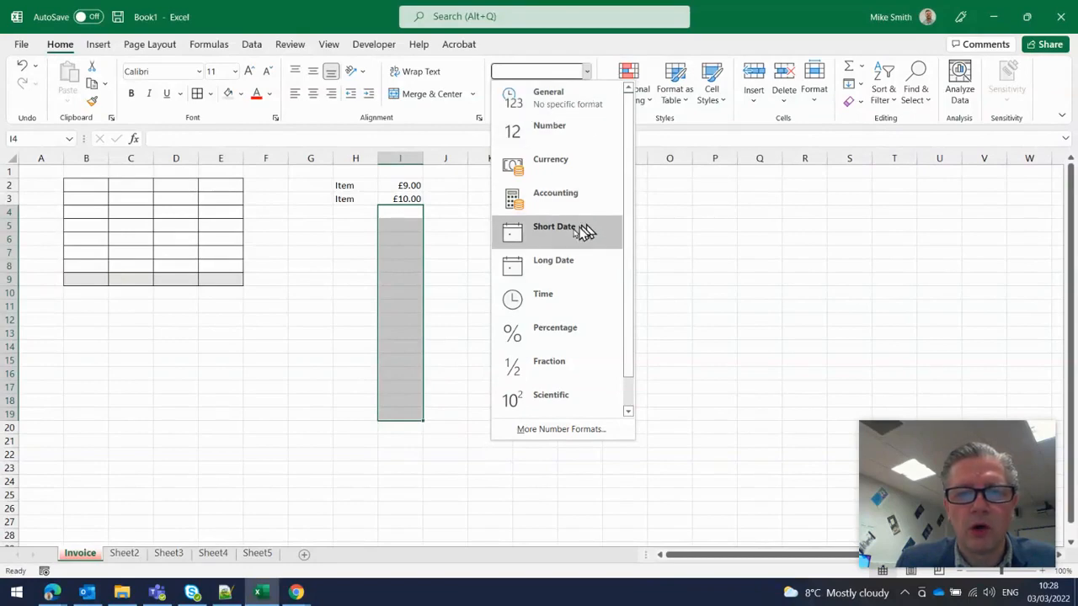
{"action": "left_click", "coordinate": [461, 242]}
{"action": "left_click", "coordinate": [405, 212]}
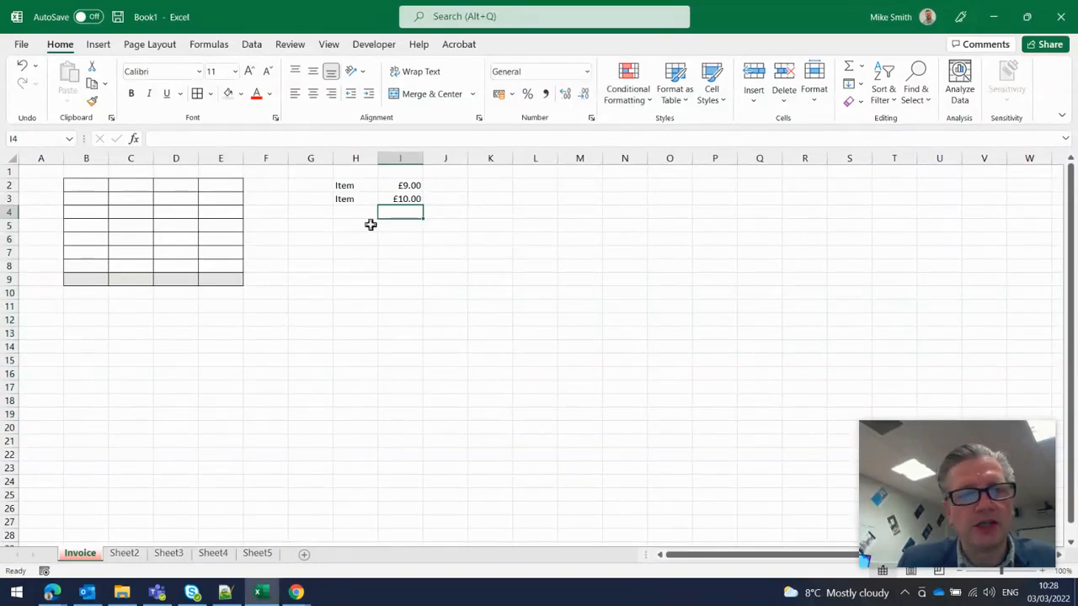
Enter the label Total in cell H5 and the formula =I2+I3 in cell I5
{"action": "left_click", "coordinate": [371, 214]}
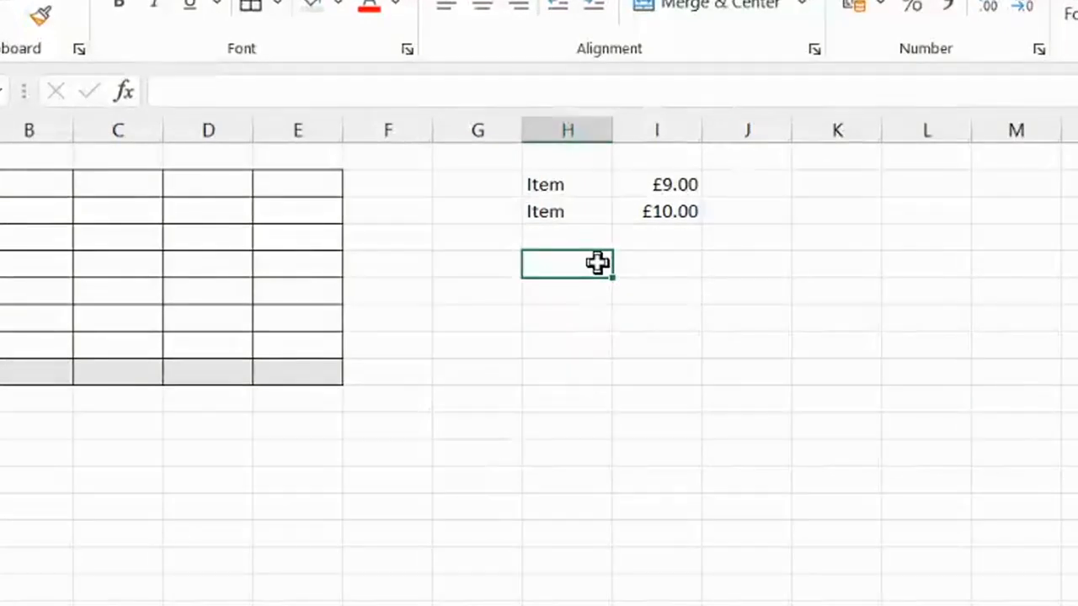
{"action": "type", "text": "Total"}
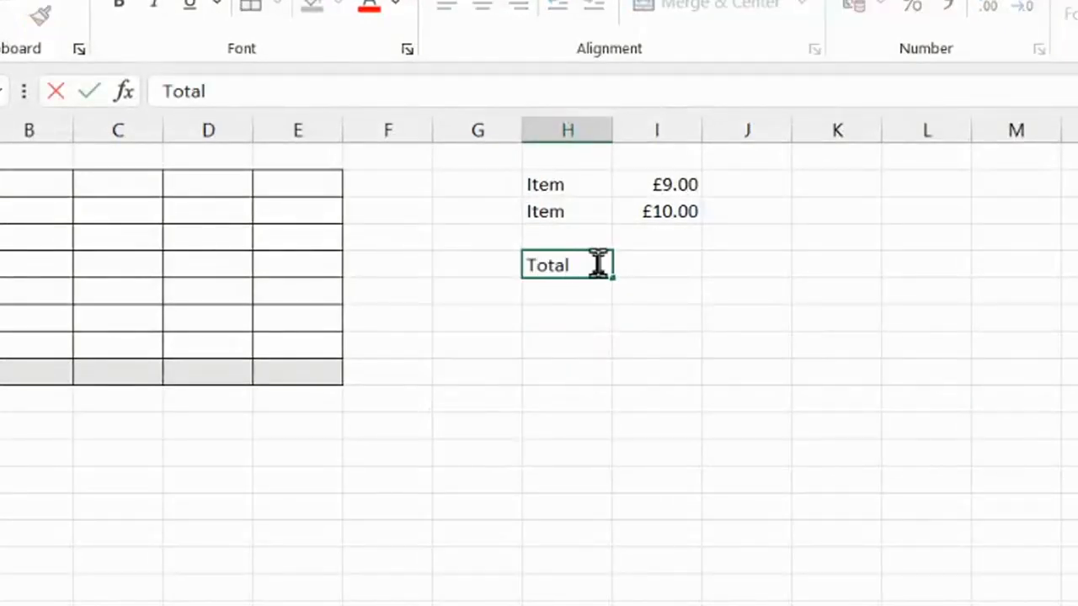
{"action": "left_click", "coordinate": [630, 262]}
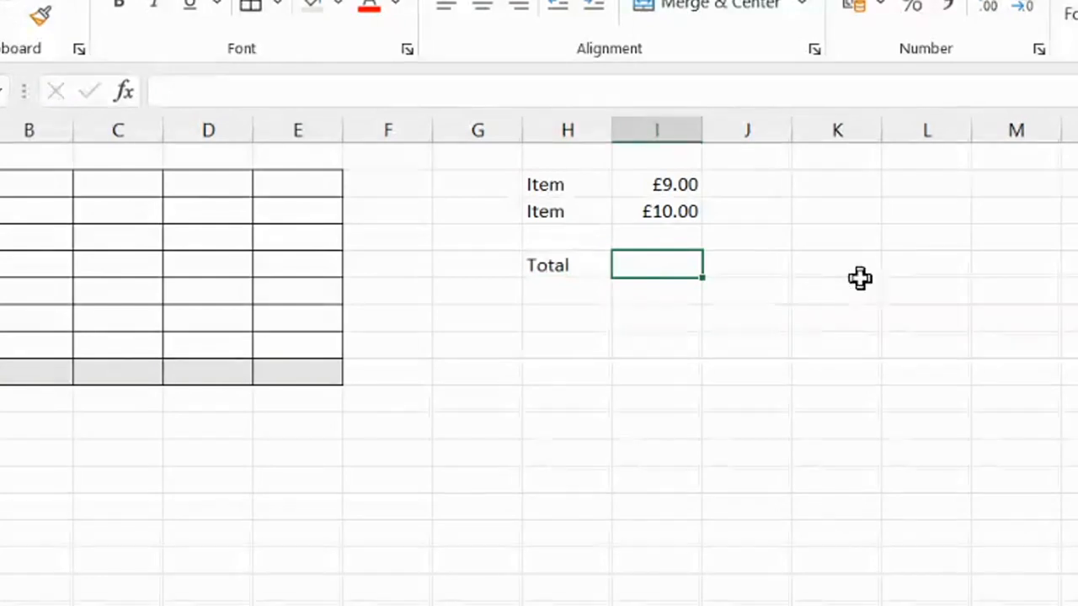
{"action": "type", "text": "="}
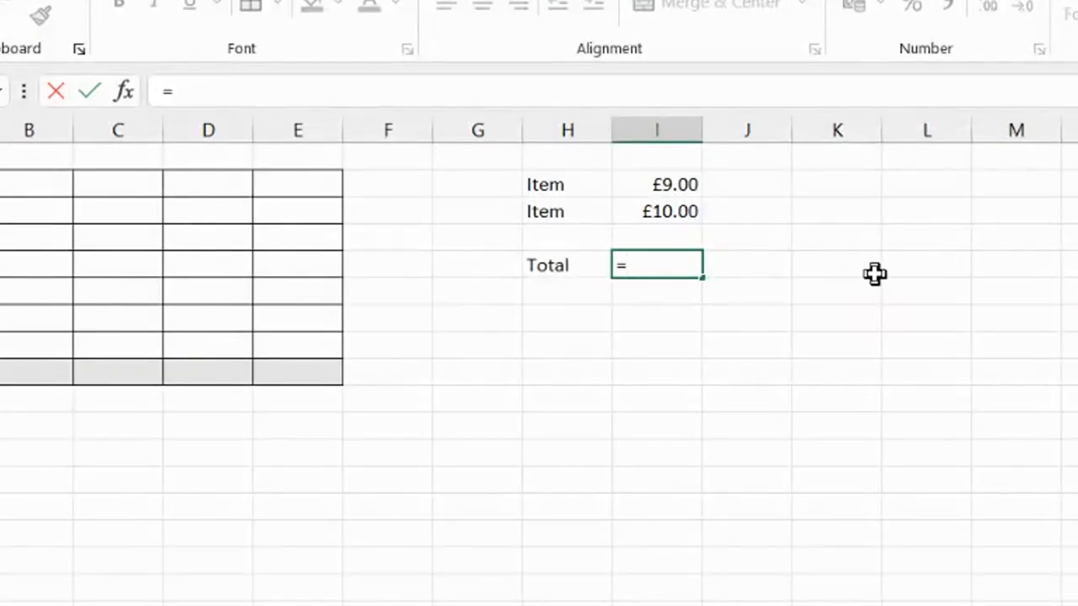
{"action": "left_click", "coordinate": [674, 185]}
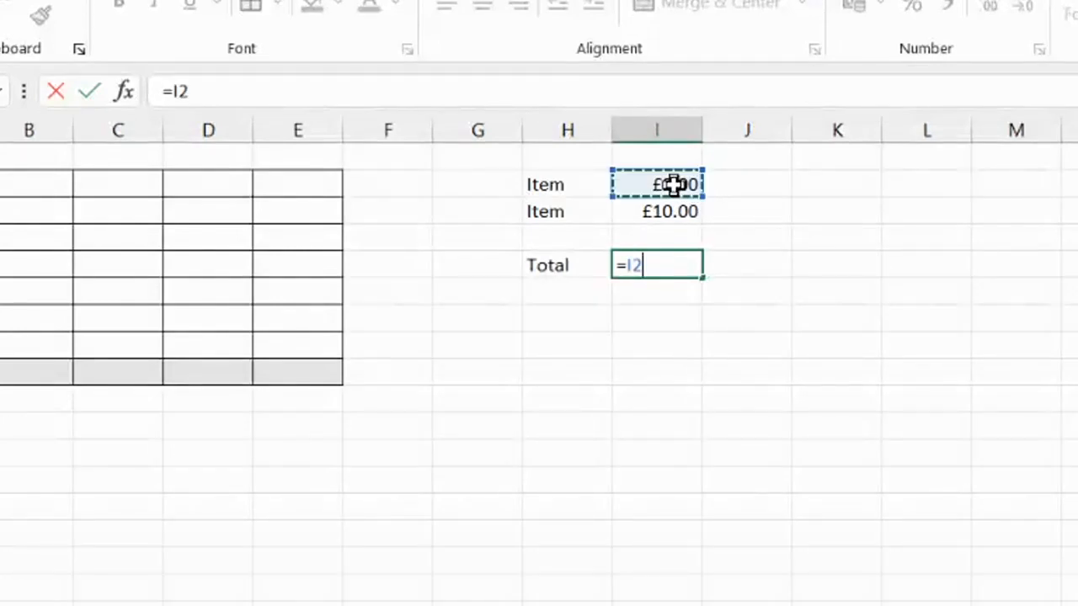
{"action": "left_click", "coordinate": [225, 90]}
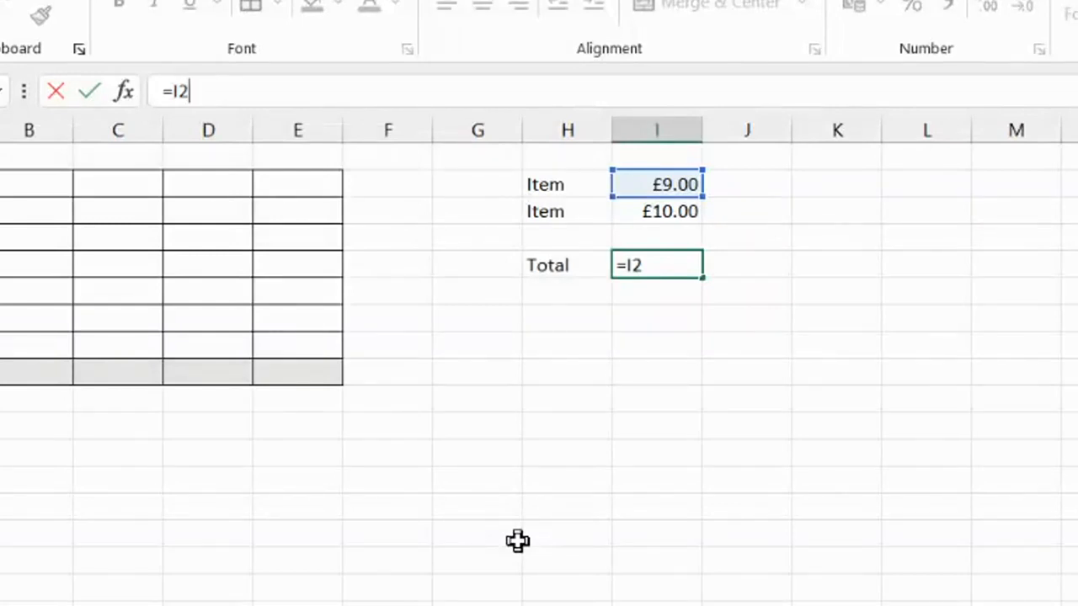
{"action": "type", "text": "+"}
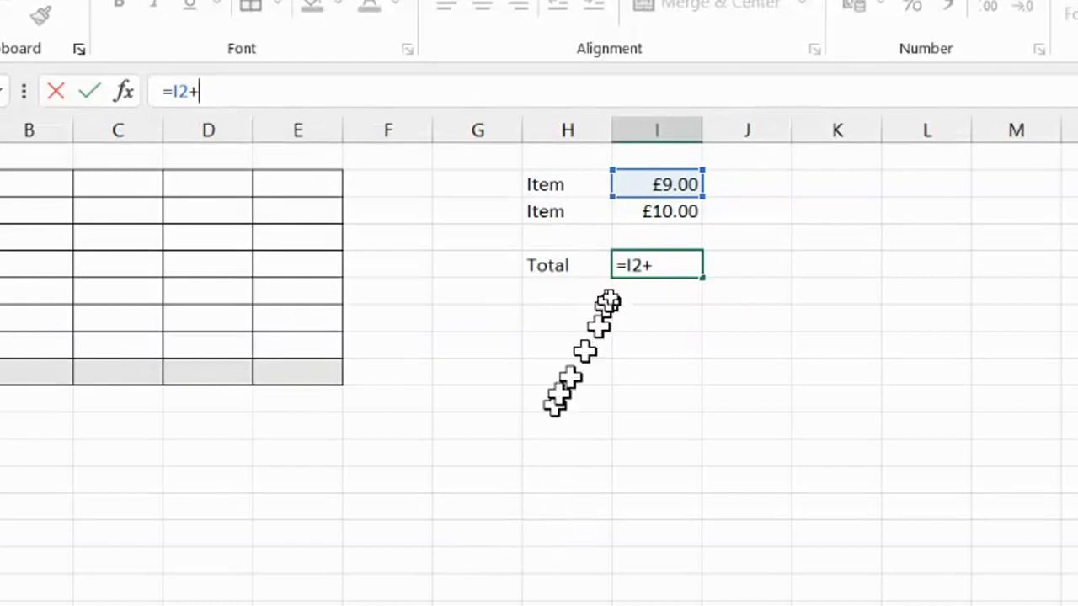
{"action": "left_click", "coordinate": [641, 213]}
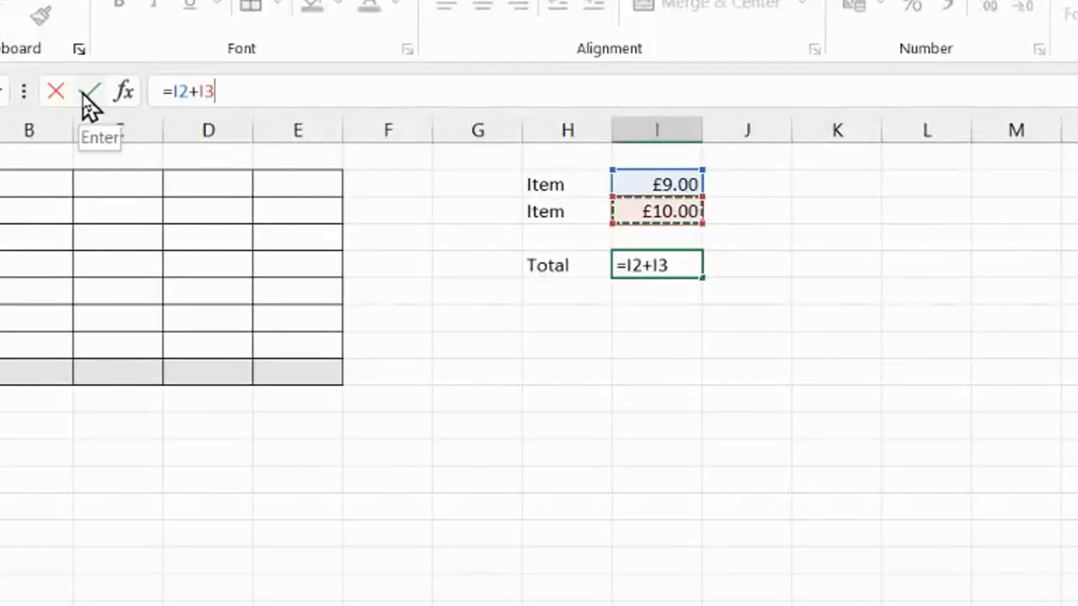
{"action": "key", "text": "Return"}
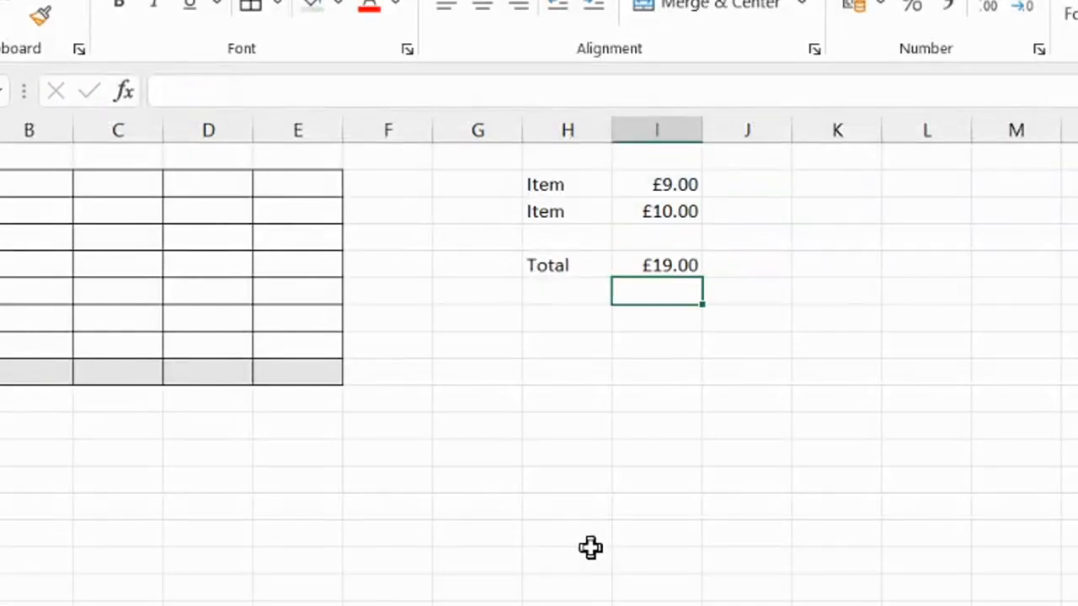
{"action": "left_click", "coordinate": [686, 263]}
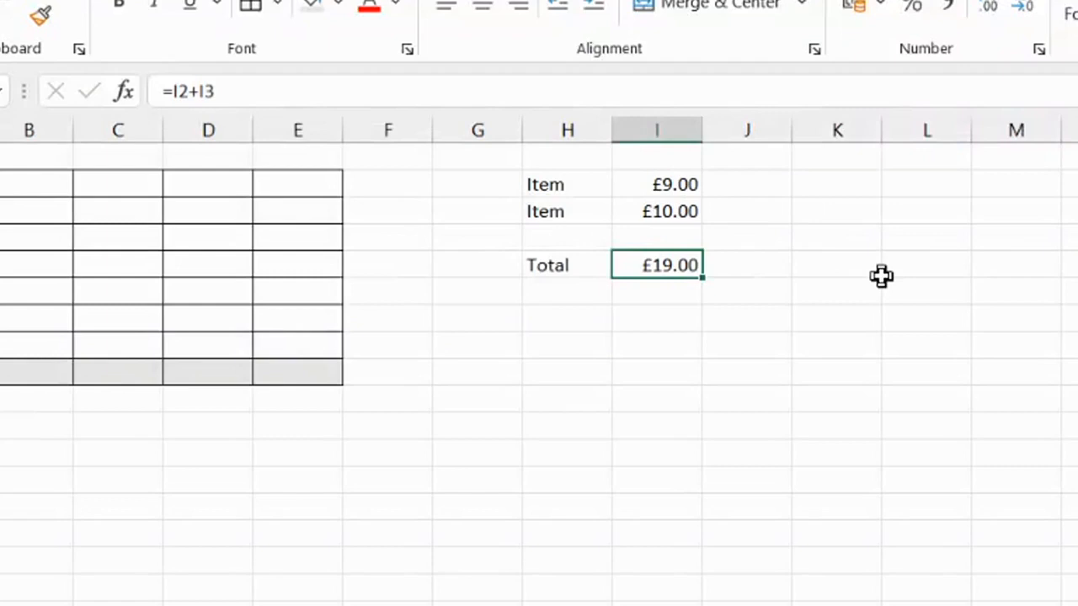
Change the first item's value in cell I2 to 12 and check the Total in cell I5
{"action": "left_click", "coordinate": [673, 185]}
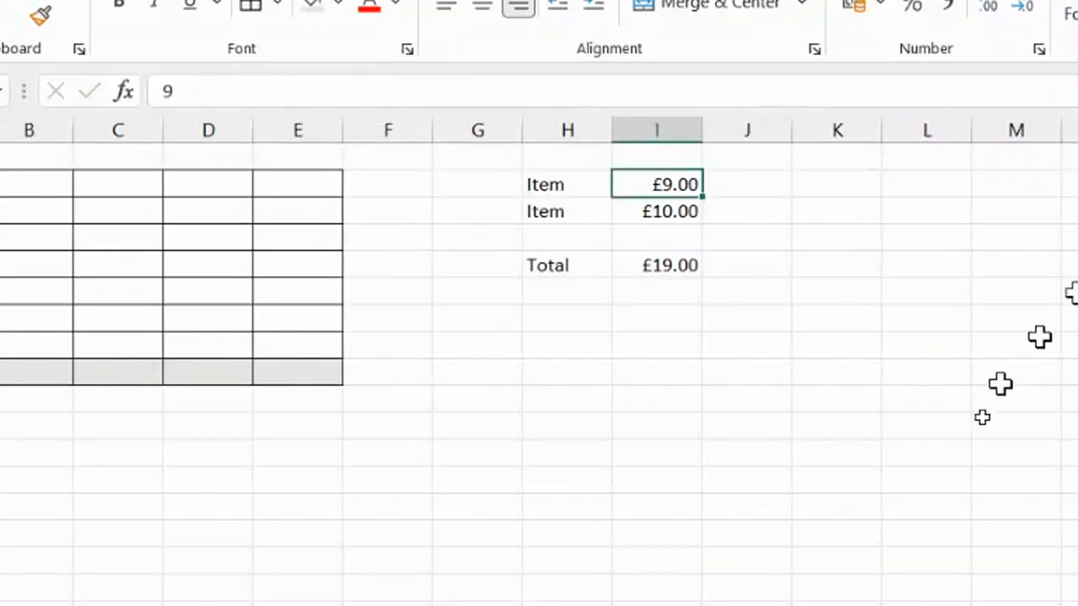
{"action": "left_click", "coordinate": [447, 93]}
{"action": "key", "text": "BackSpace"}
{"action": "type", "text": "12"}
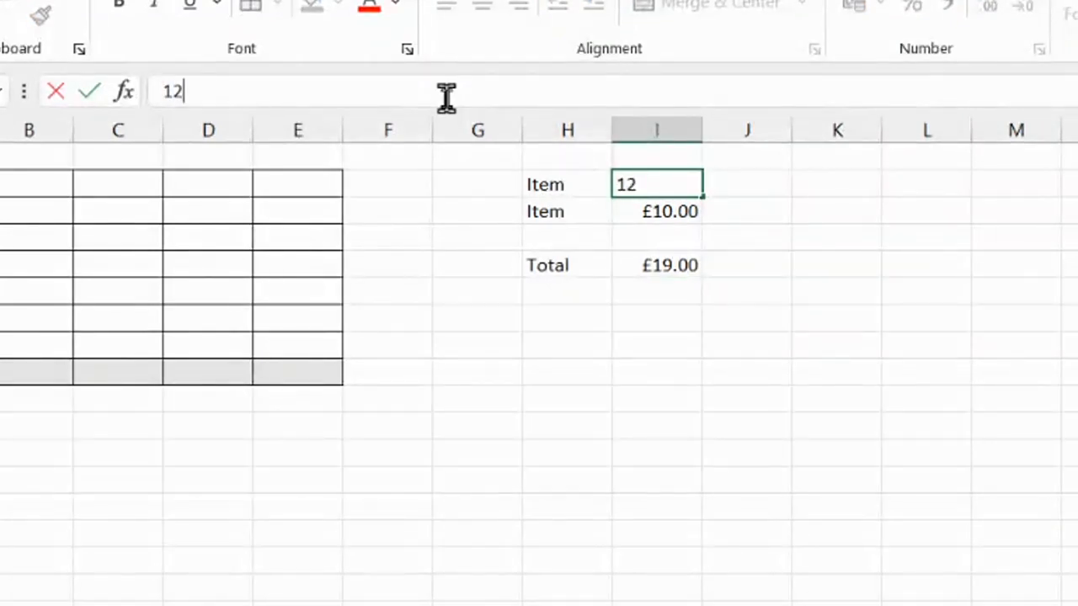
{"action": "key", "text": "Return"}
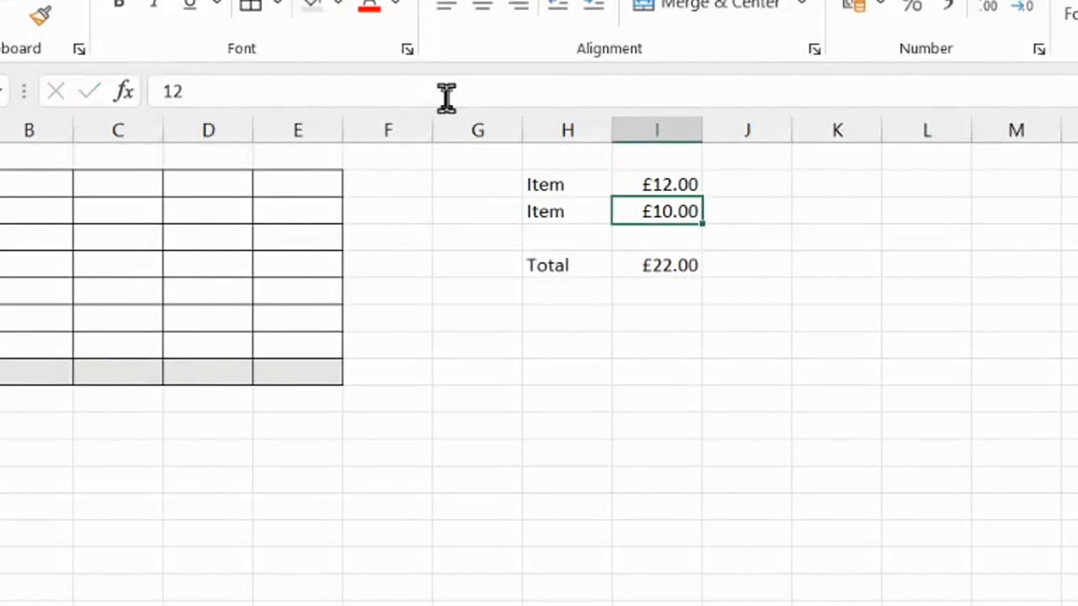
{"action": "left_click", "coordinate": [631, 263]}
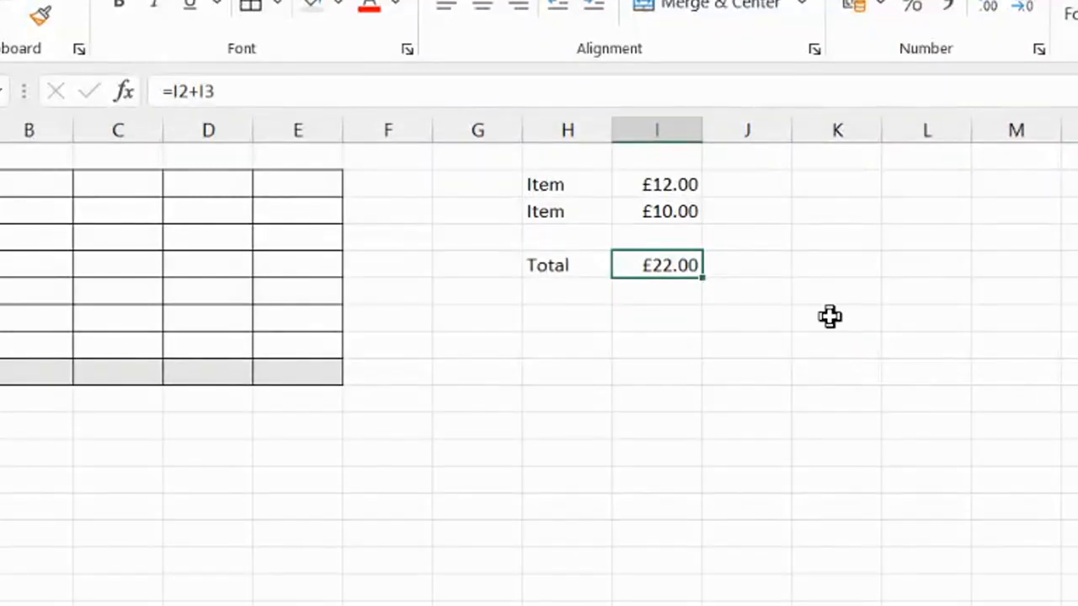
{"action": "left_click", "coordinate": [800, 214]}
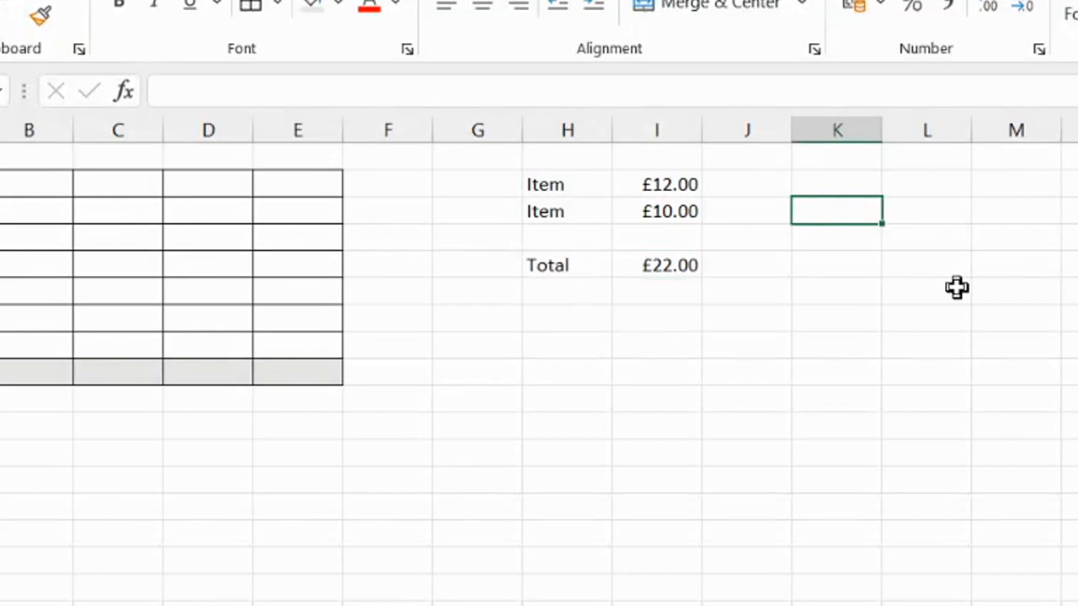
Change the Total formula in cell I5 to multiplication, =I2*I3
{"action": "left_click", "coordinate": [674, 270]}
{"action": "left_click", "coordinate": [198, 91]}
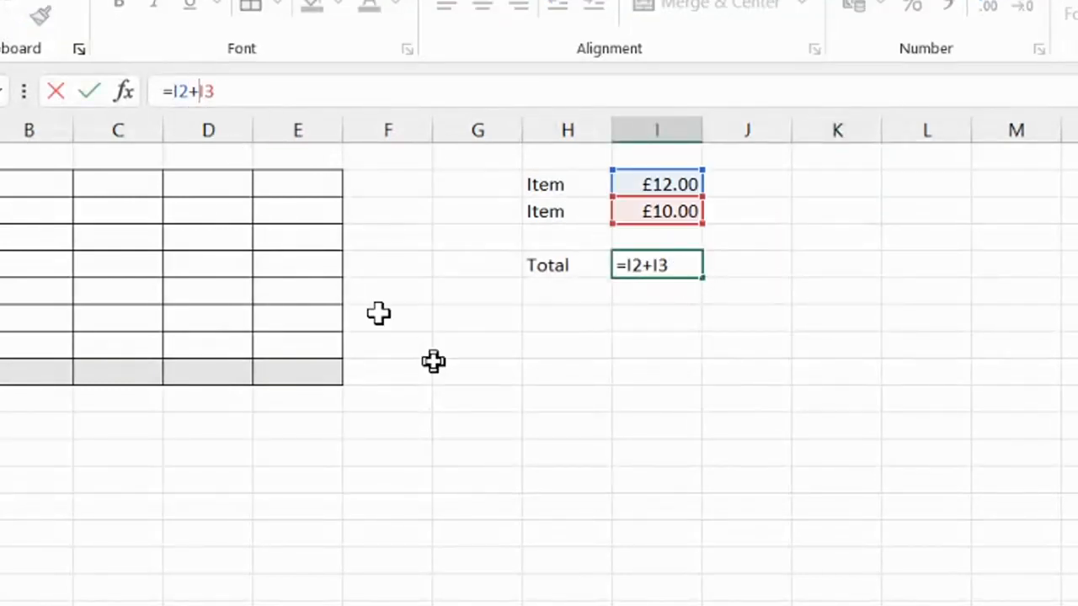
{"action": "key", "text": "BackSpace"}
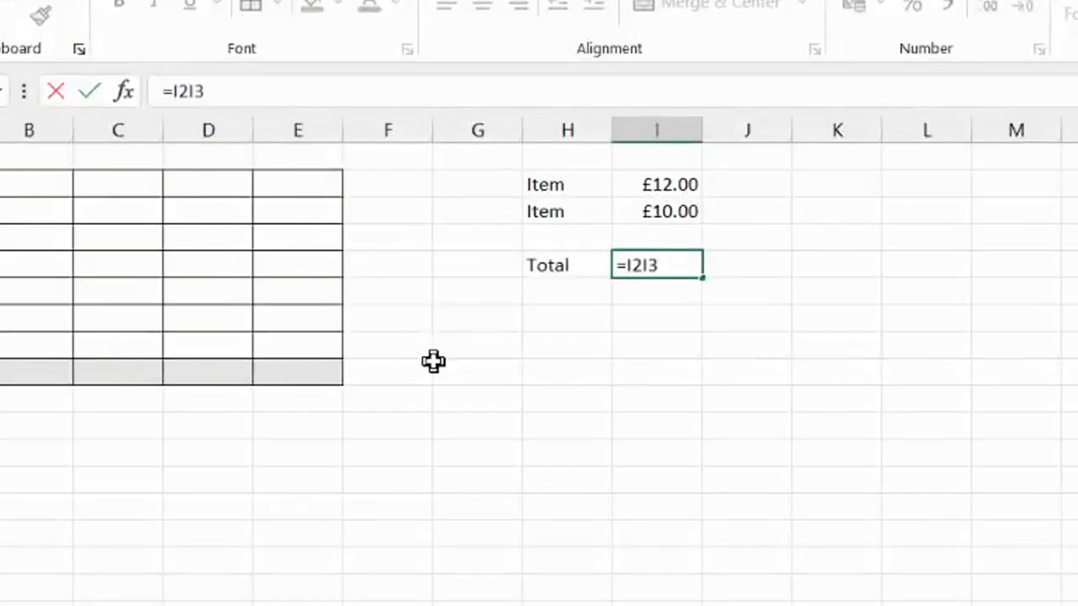
{"action": "type", "text": "*"}
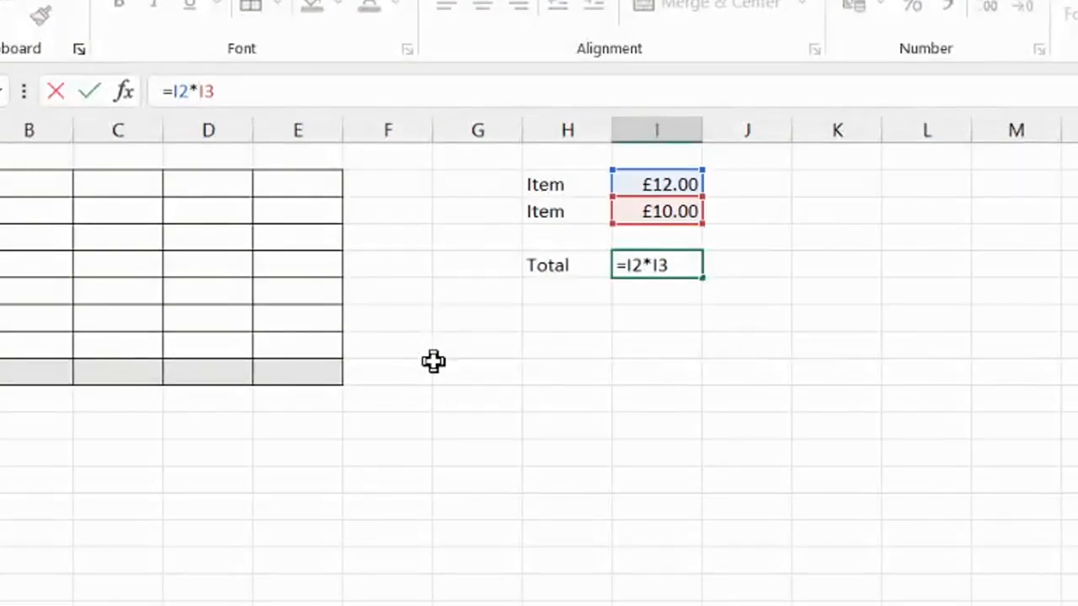
{"action": "key", "text": "Return"}
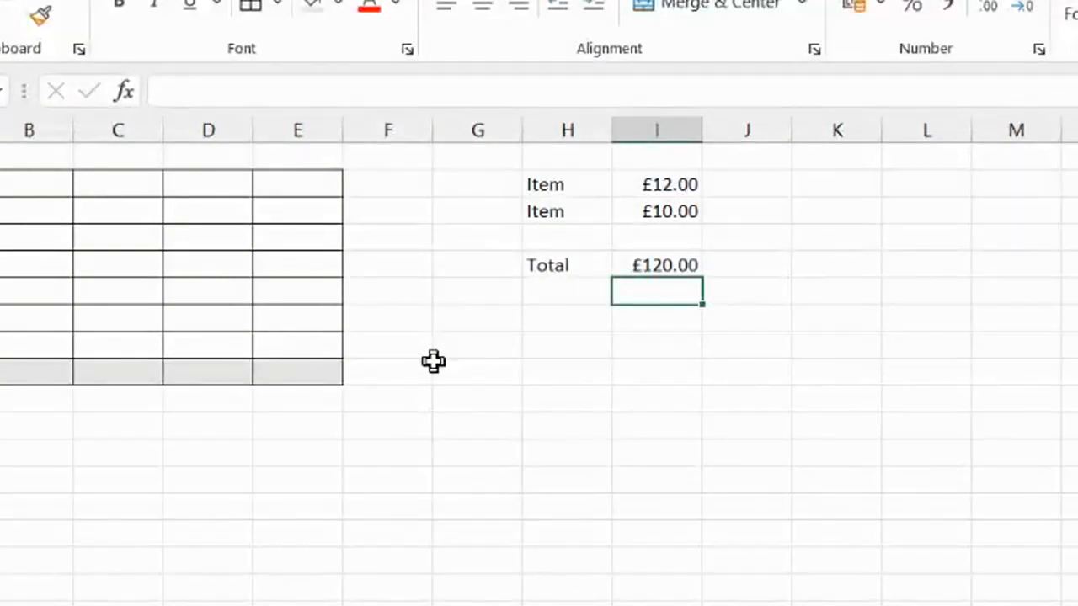
Change the Total formula in cell I5 to division, =I2/I3
{"action": "left_click", "coordinate": [633, 262]}
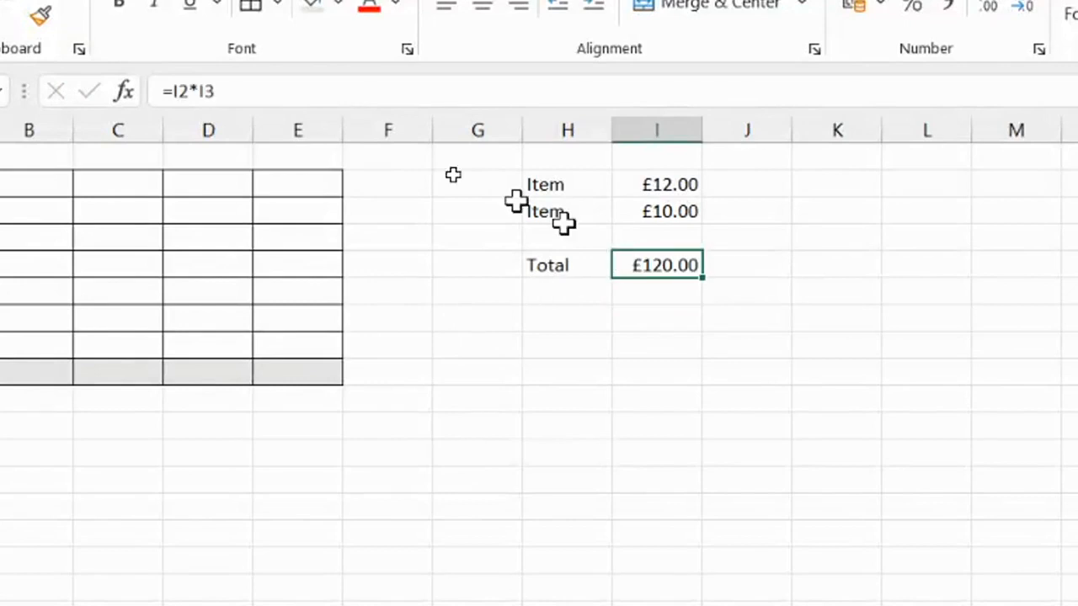
{"action": "left_click", "coordinate": [207, 93]}
{"action": "key", "text": "BackSpace"}
{"action": "type", "text": "/"}
{"action": "key", "text": "Return"}
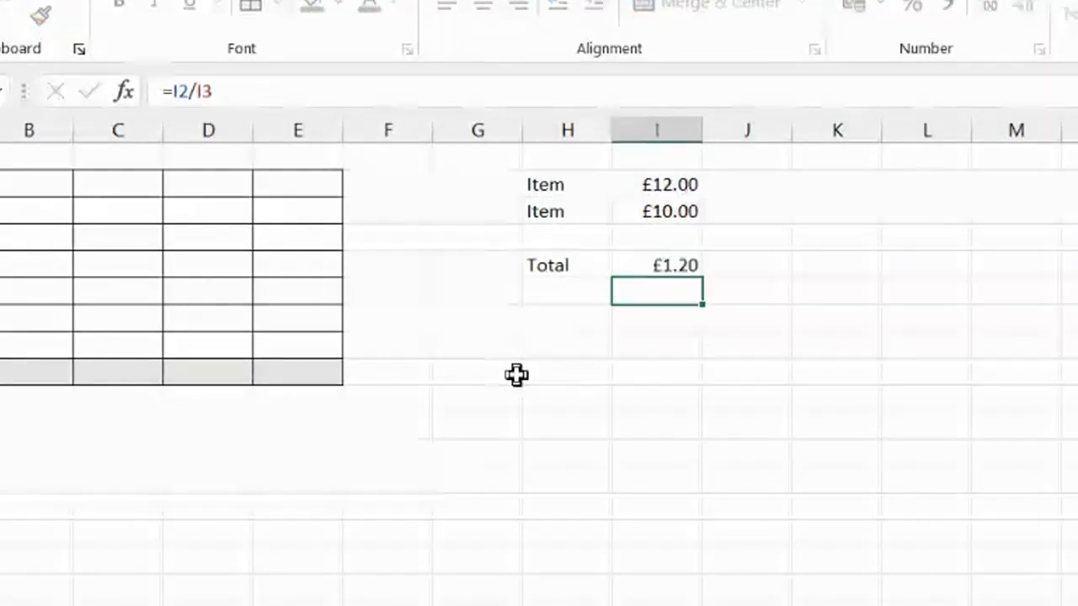